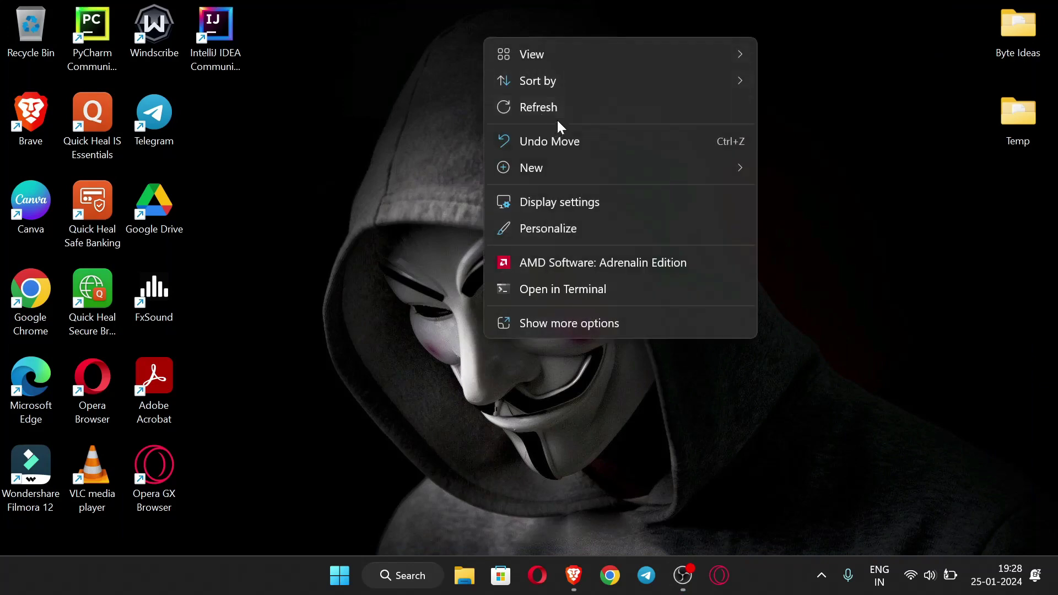
Refresh the Windows desktop four times, then bring up Chrome on the byte_ideas Instagram profile
click(545, 108)
right_click(480, 67)
click(580, 144)
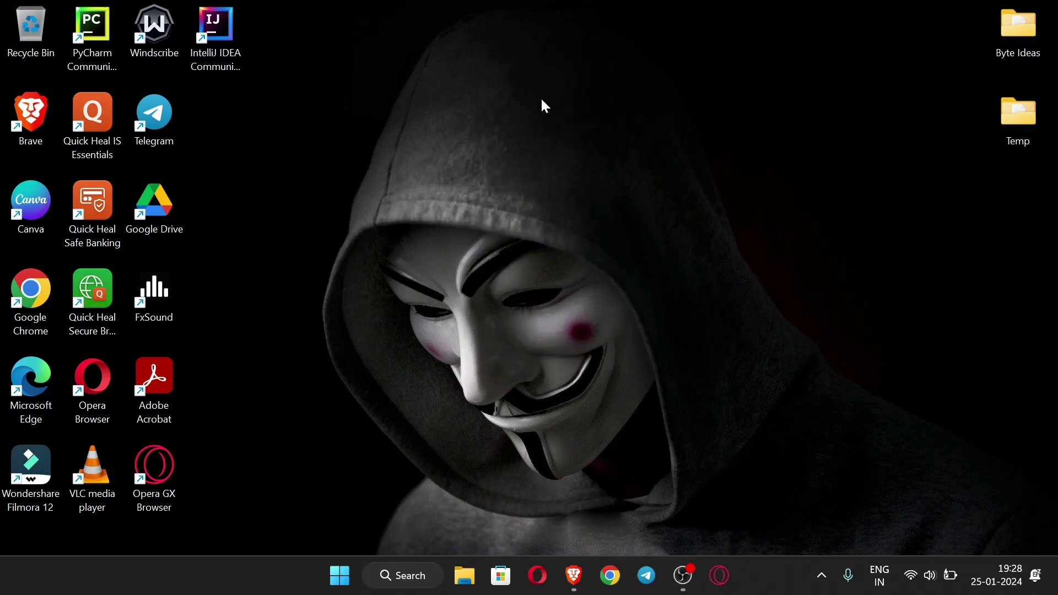
right_click(494, 57)
click(534, 126)
right_click(627, 140)
click(689, 199)
right_click(642, 132)
click(695, 197)
click(610, 576)
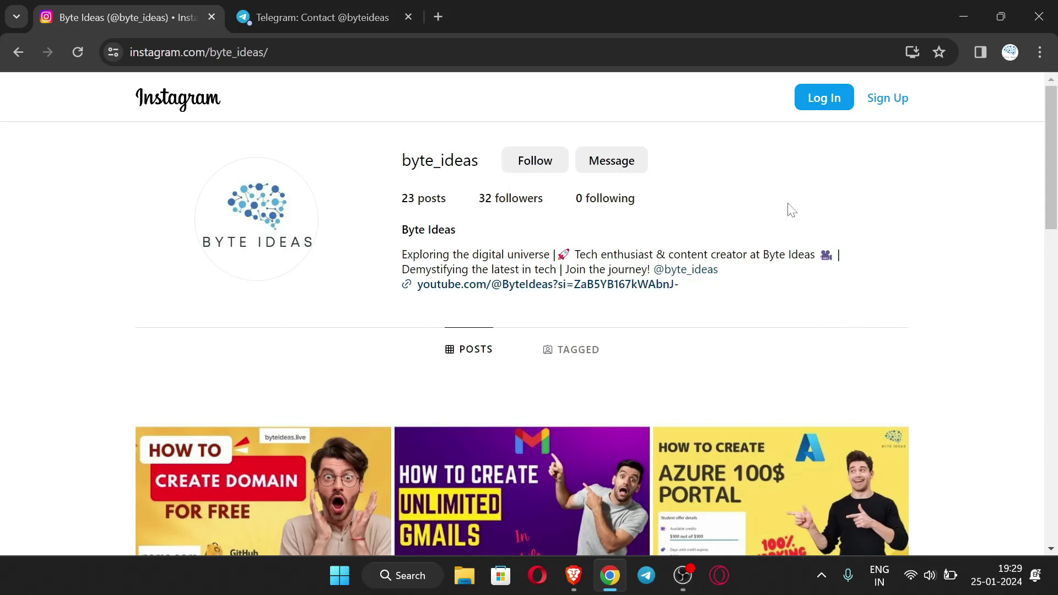
View the Telegram channel page, declining the Open Telegram Desktop prompt
click(325, 17)
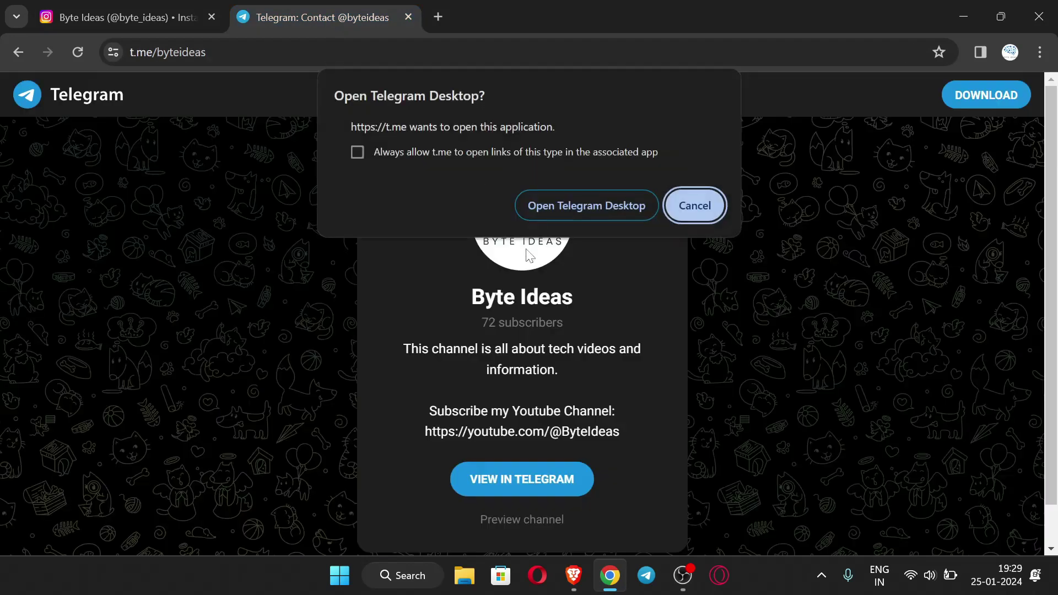
click(706, 201)
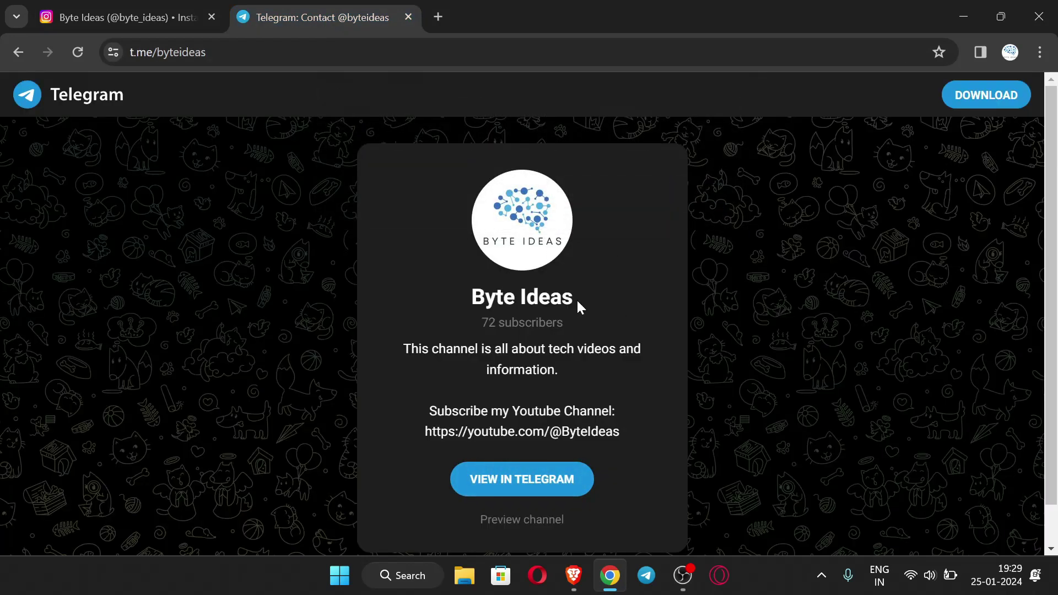
scroll(603, 321, down, 1)
scroll(593, 315, up, 1)
Return to the Instagram tab and minimise Chrome to show the desktop
key(ctrl+shift+Tab)
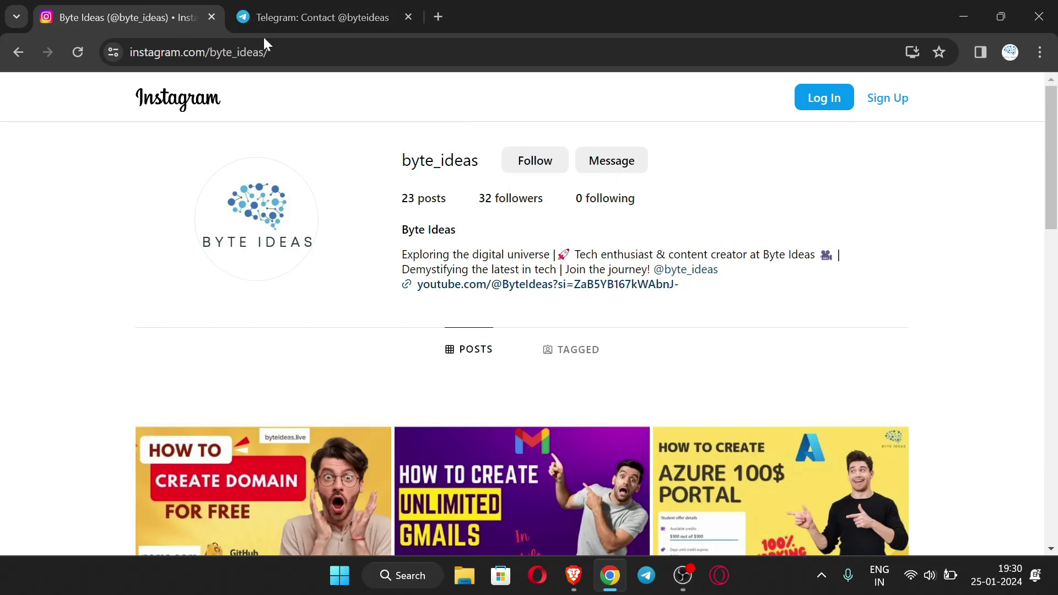
click(284, 17)
click(186, 11)
key(super+d)
right_click(585, 136)
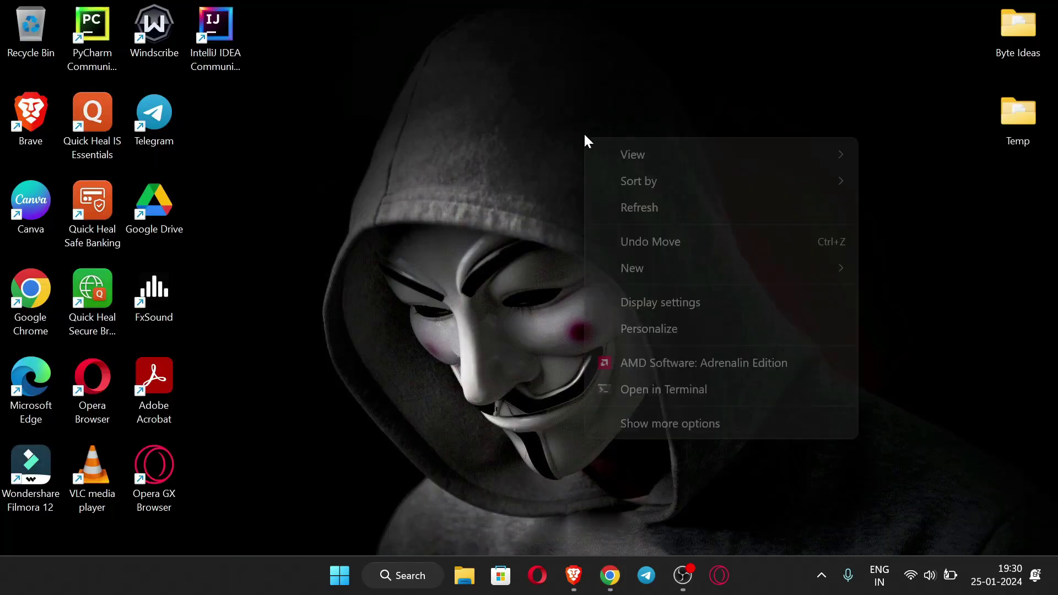
Launch Brave and Google 'pantheon site', scrolling to the Pantheon.io result
click(671, 206)
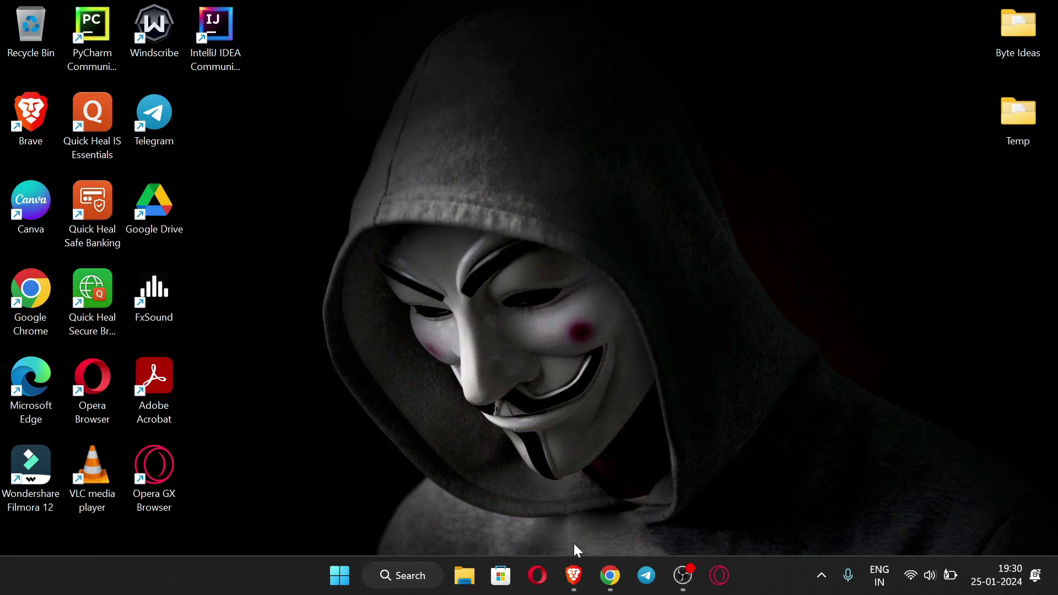
click(573, 575)
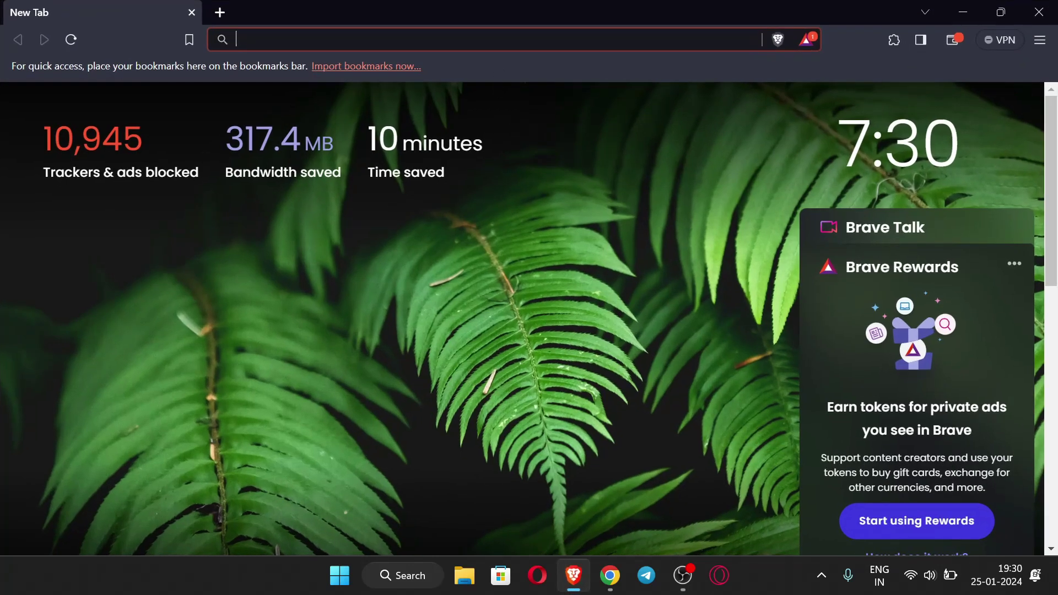
text(pant)
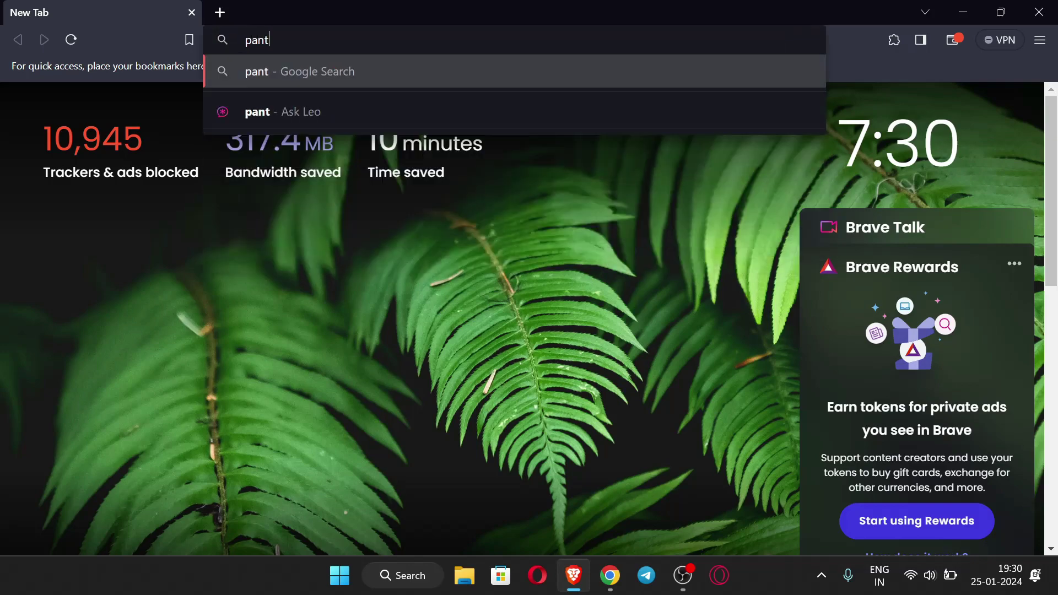
text(heon site)
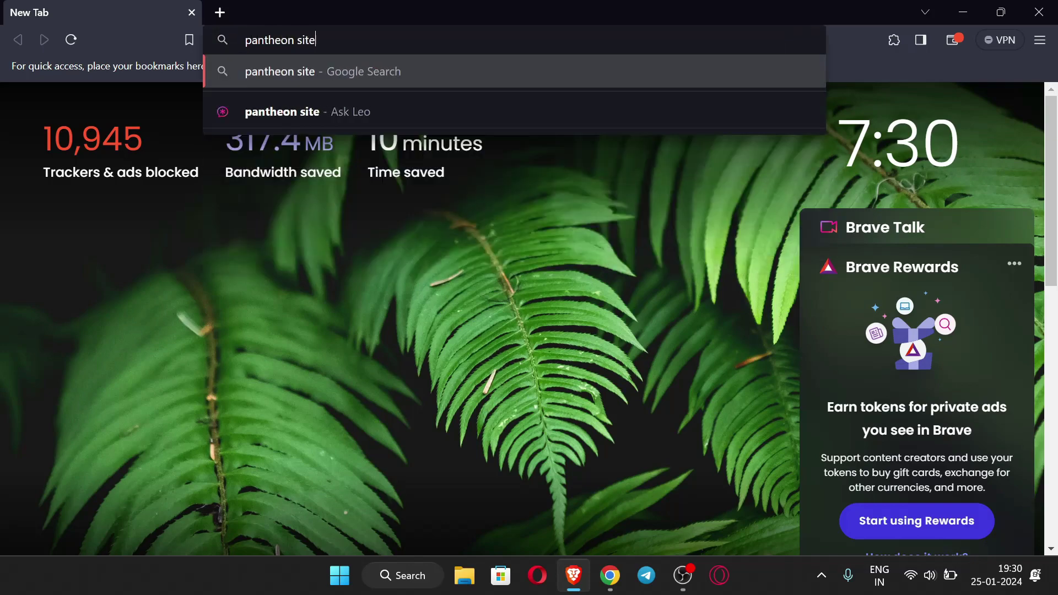
key(Return)
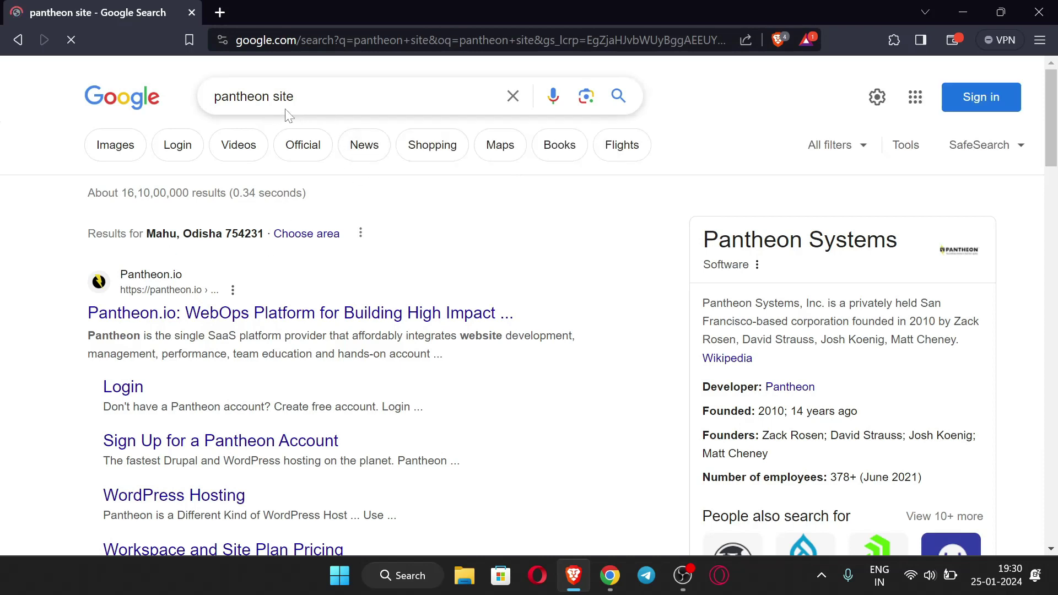
scroll(499, 213, down, 3)
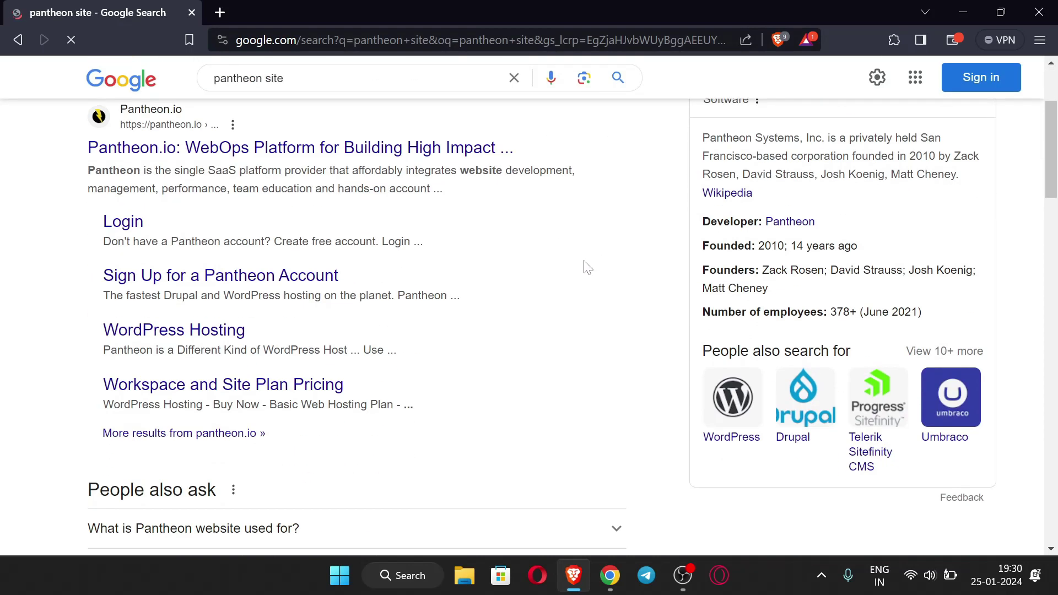
scroll(560, 196, up, 1)
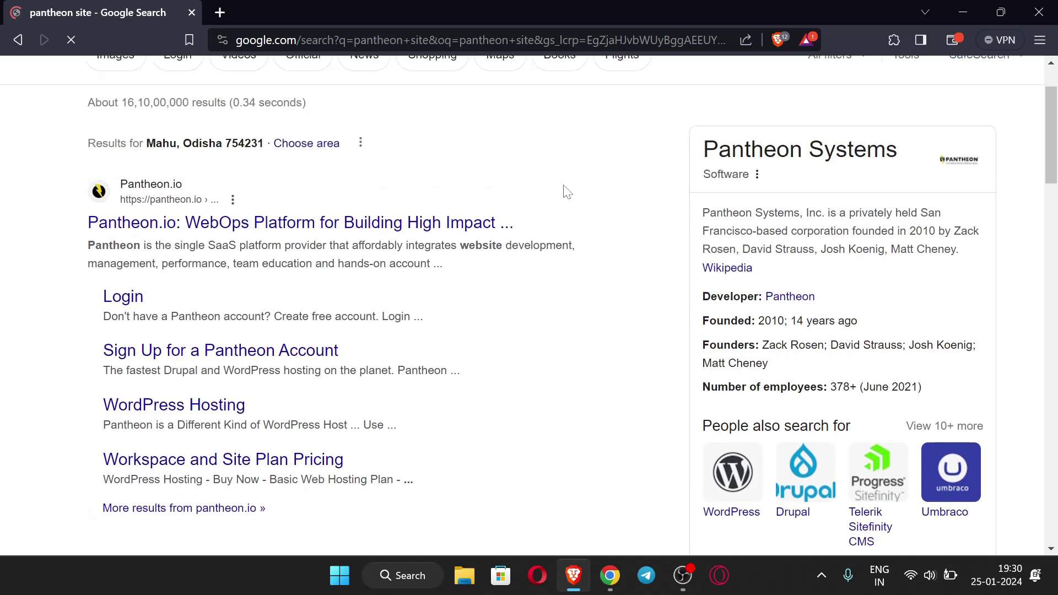
scroll(419, 141, down, 1)
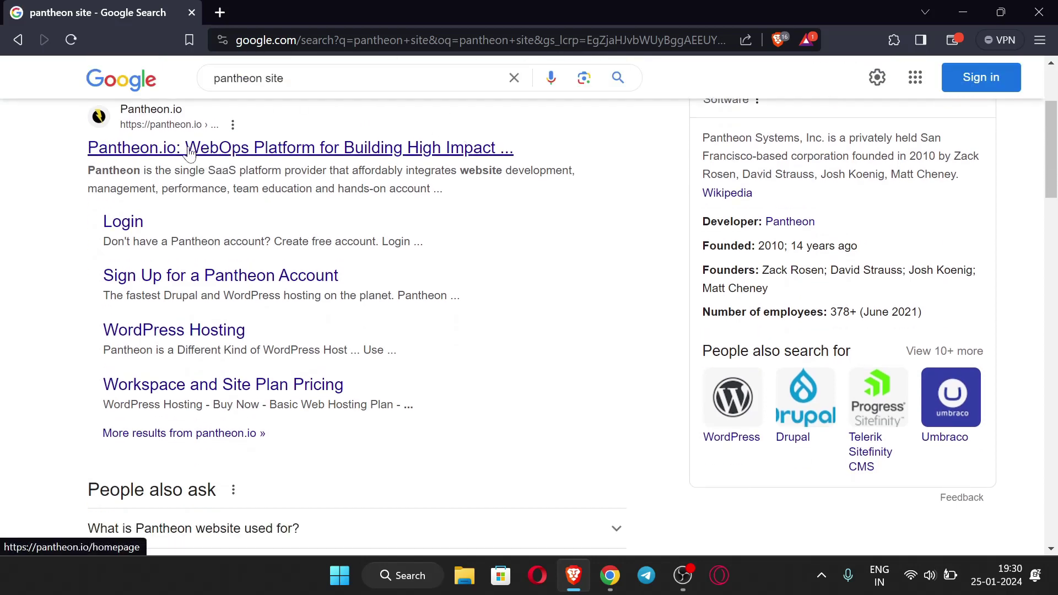
Open the Pantheon.io home page and dismiss the antivirus scan notifications
click(167, 156)
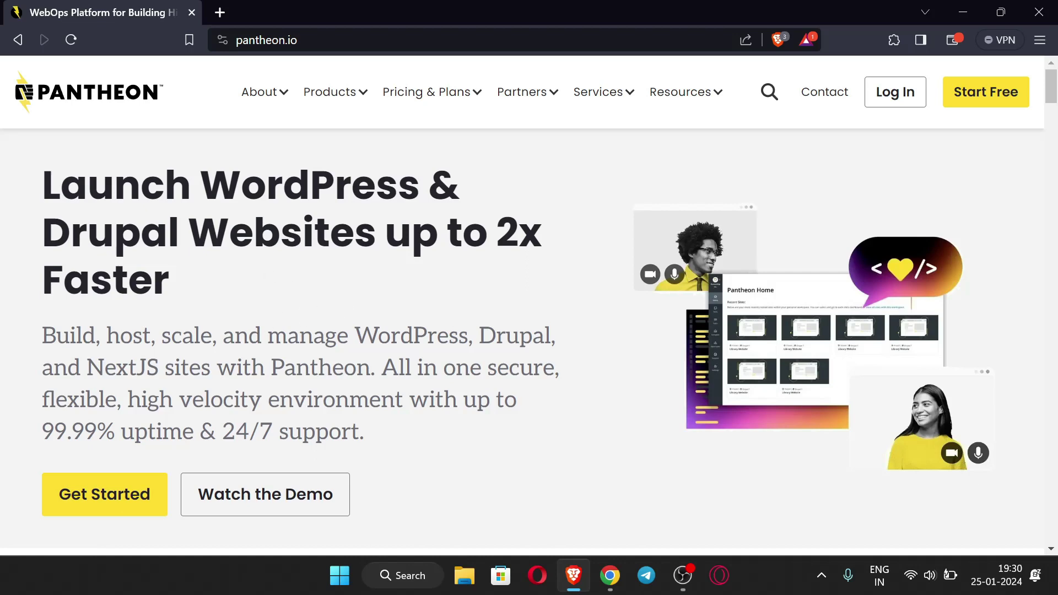
drag(43, 335, 560, 419)
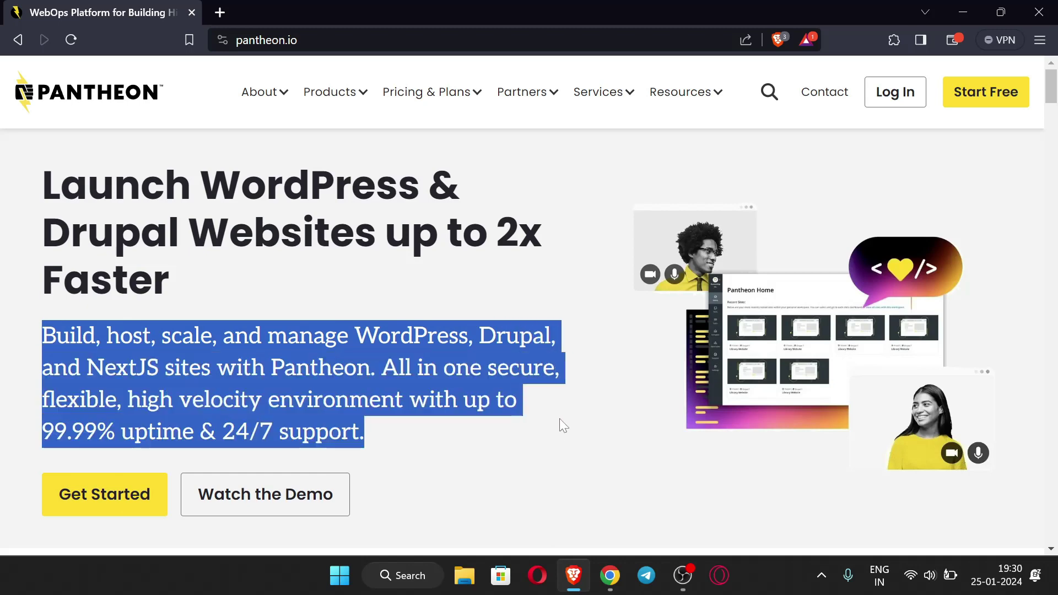
click(560, 428)
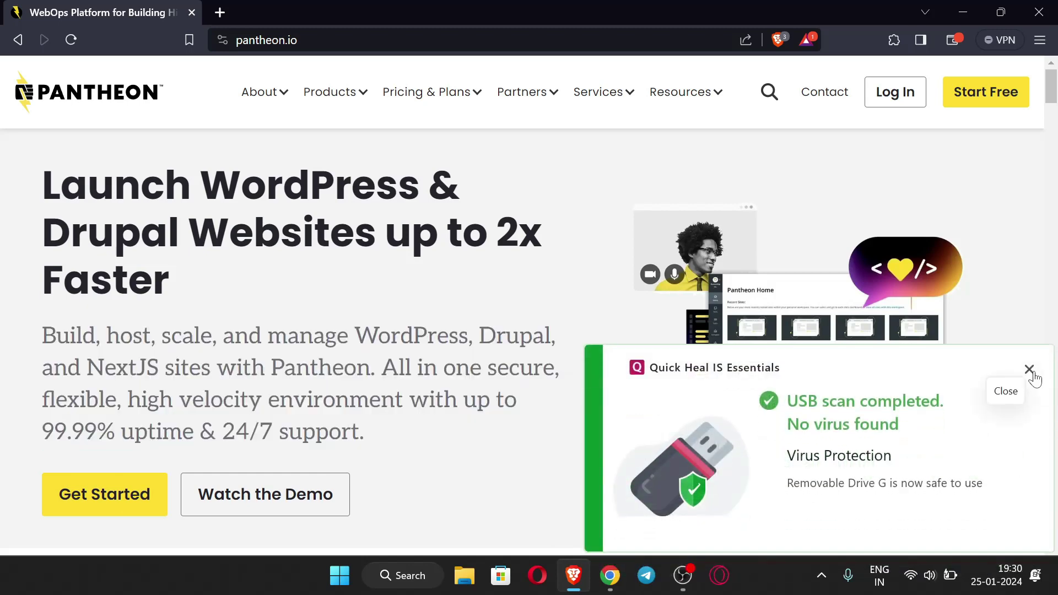
click(1034, 375)
scroll(396, 303, down, 3)
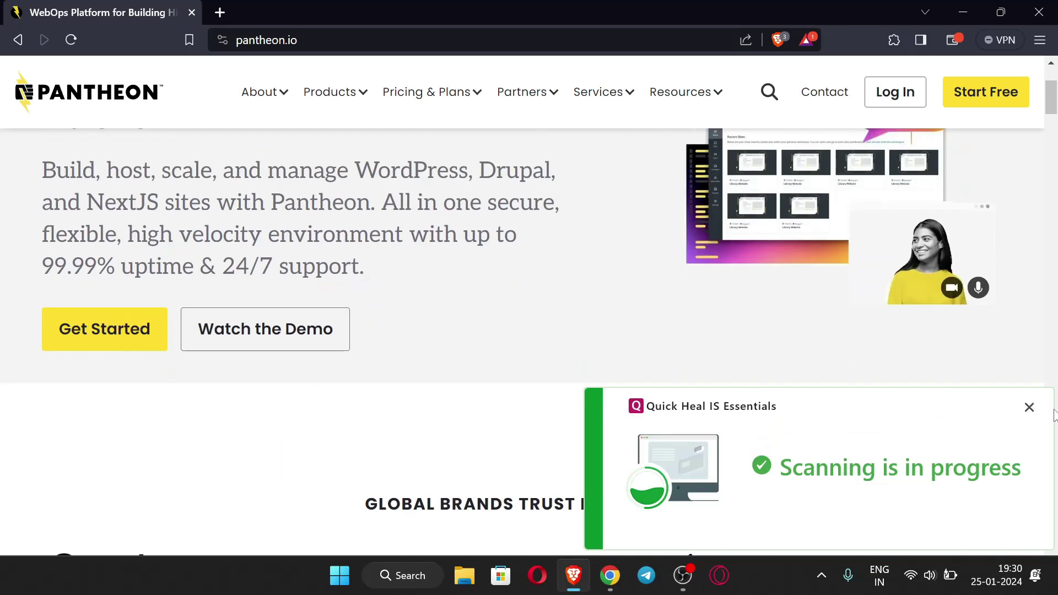
click(1030, 408)
scroll(611, 351, up, 3)
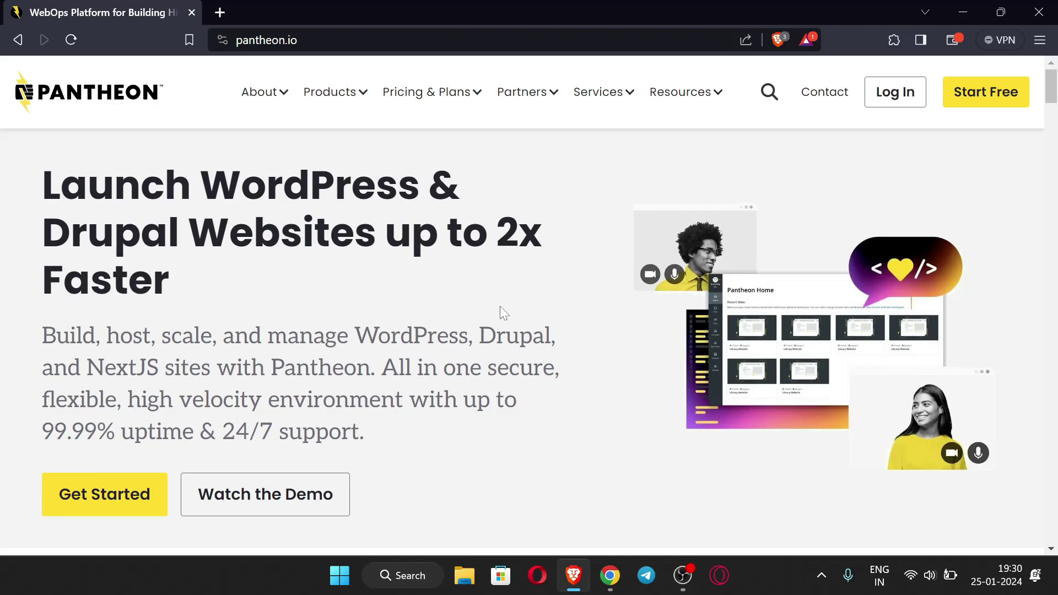
Scroll through the home page, return to the top, and choose Start Free
scroll(380, 296, down, 8)
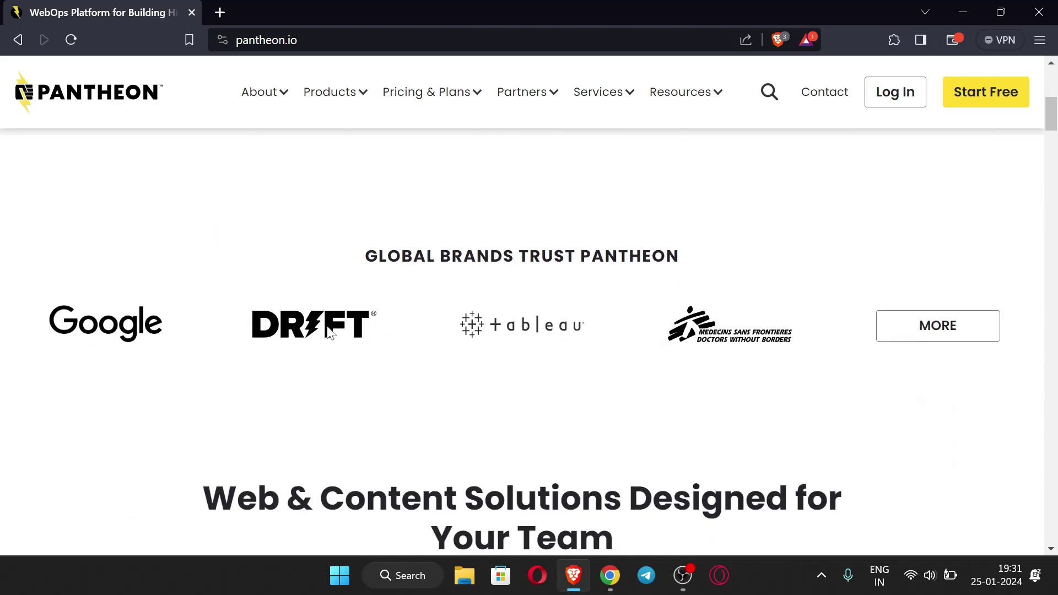
scroll(468, 348, down, 7)
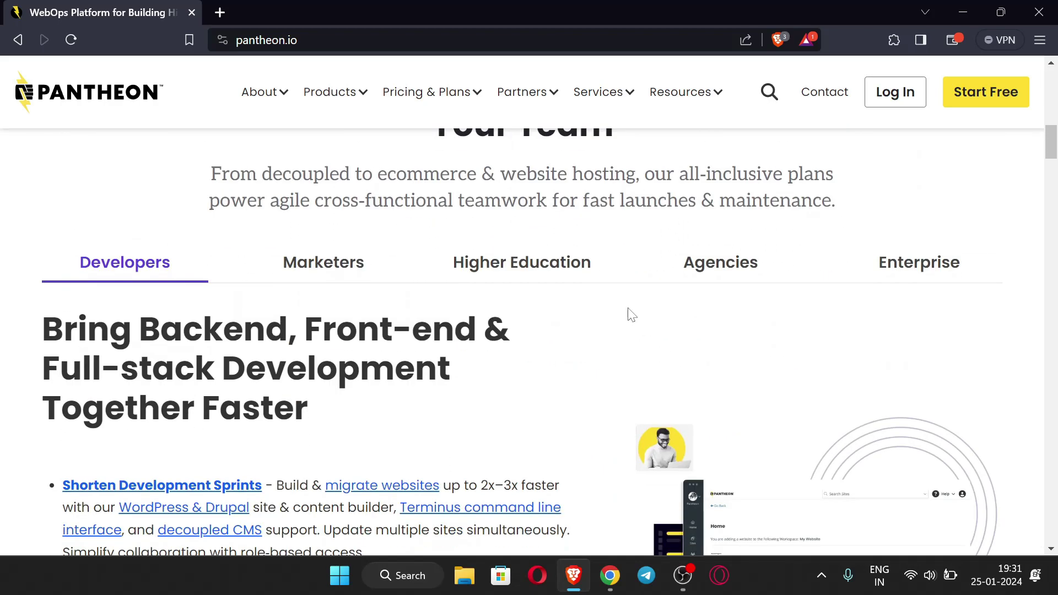
scroll(677, 300, down, 14)
key(Home)
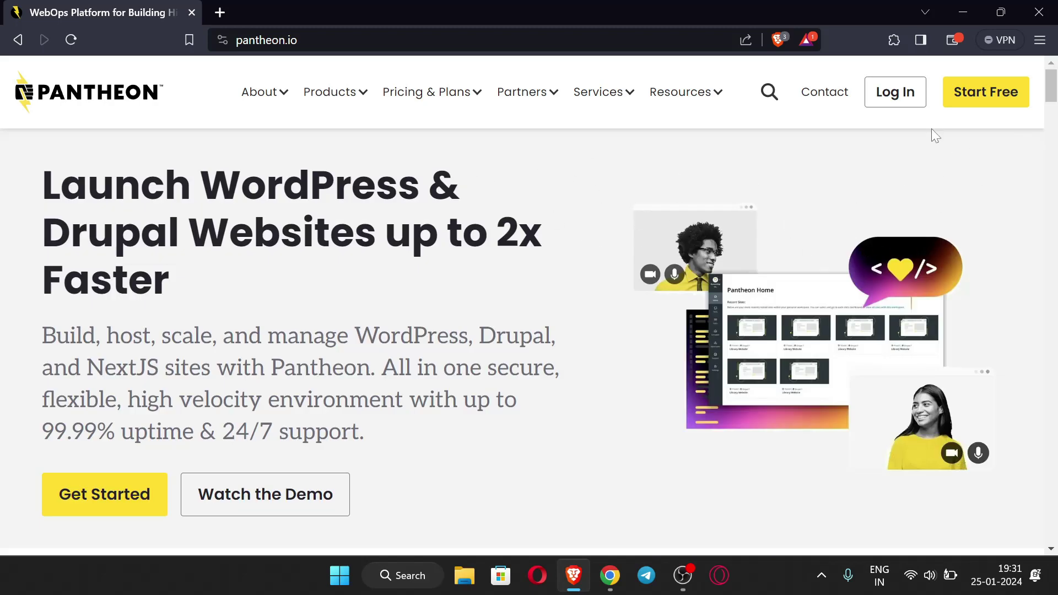
click(996, 100)
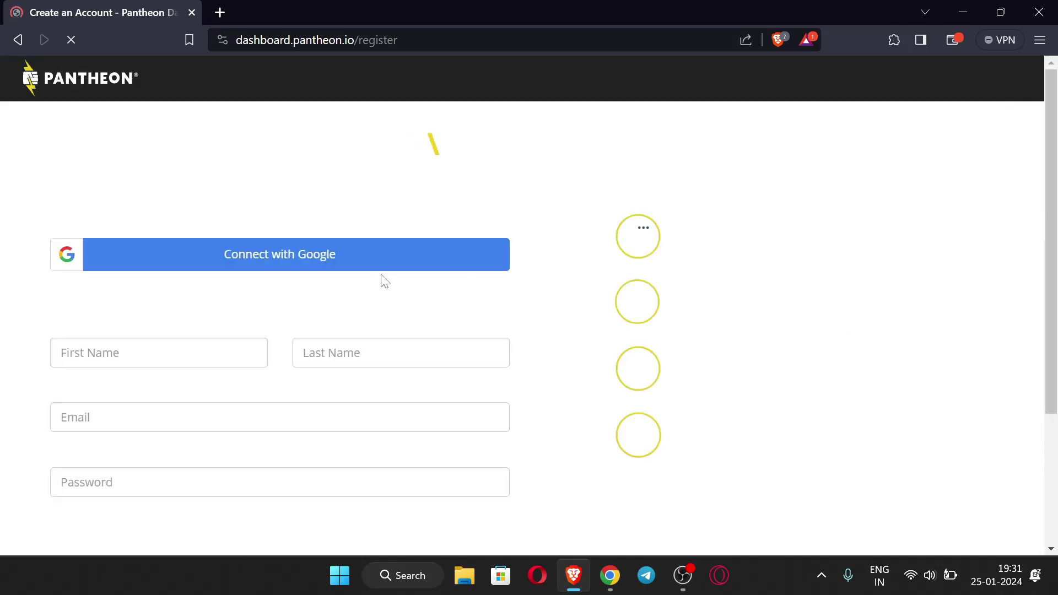
Scroll the Create an Account form and place the cursor in the First Name field
scroll(604, 210, down, 3)
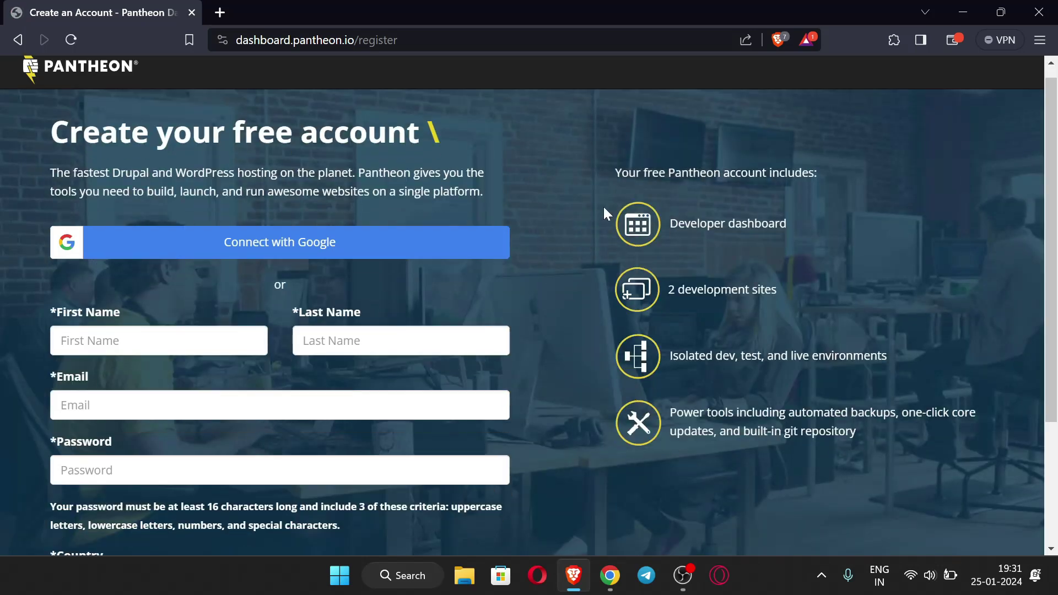
scroll(567, 316, up, 3)
scroll(570, 232, down, 3)
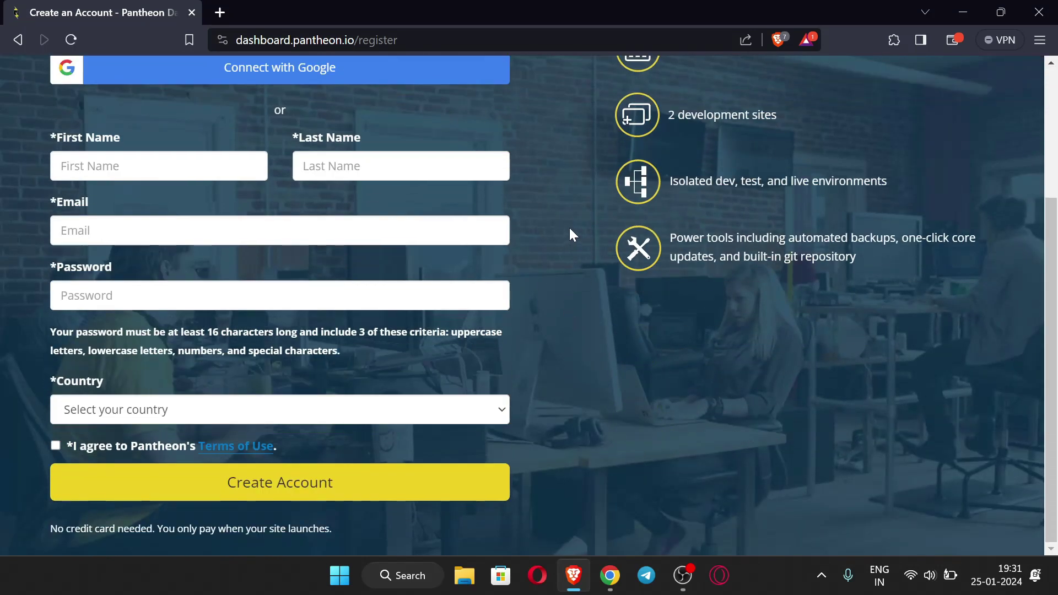
scroll(570, 228, up, 3)
scroll(570, 228, down, 3)
scroll(579, 243, up, 3)
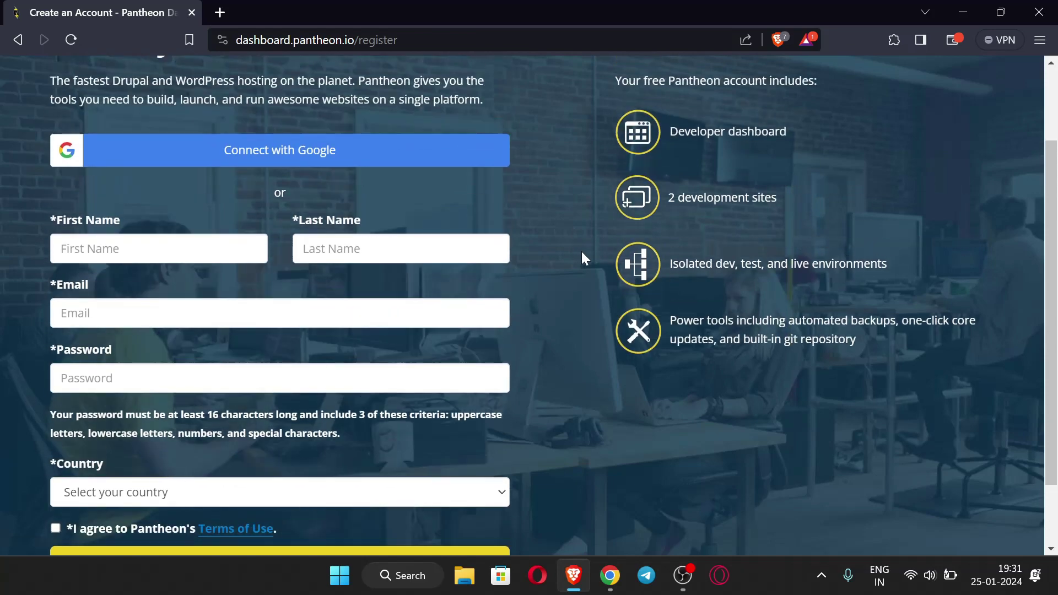
scroll(496, 331, down, 3)
scroll(346, 392, up, 3)
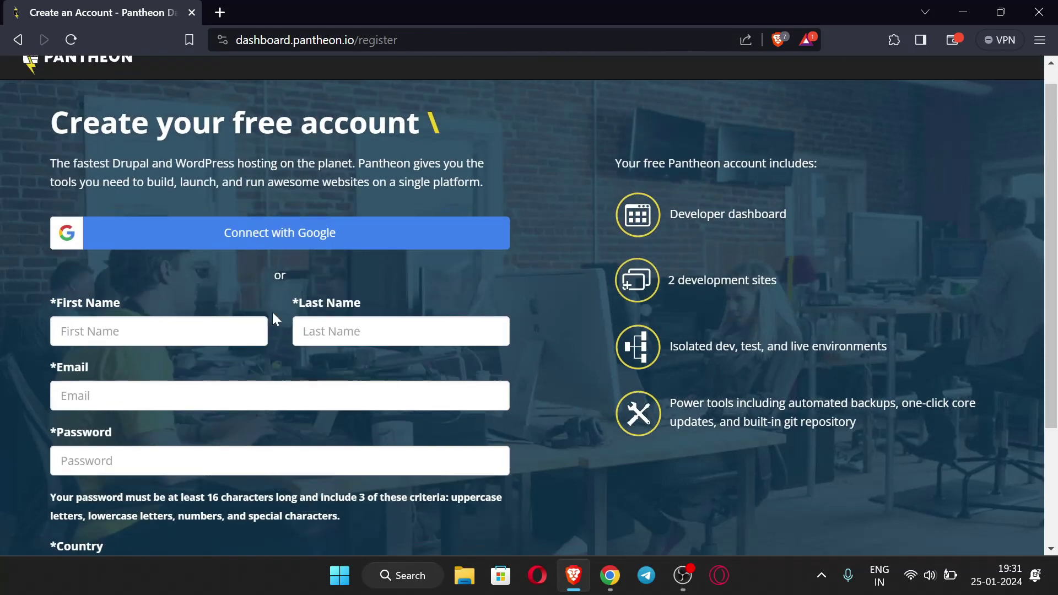
click(159, 331)
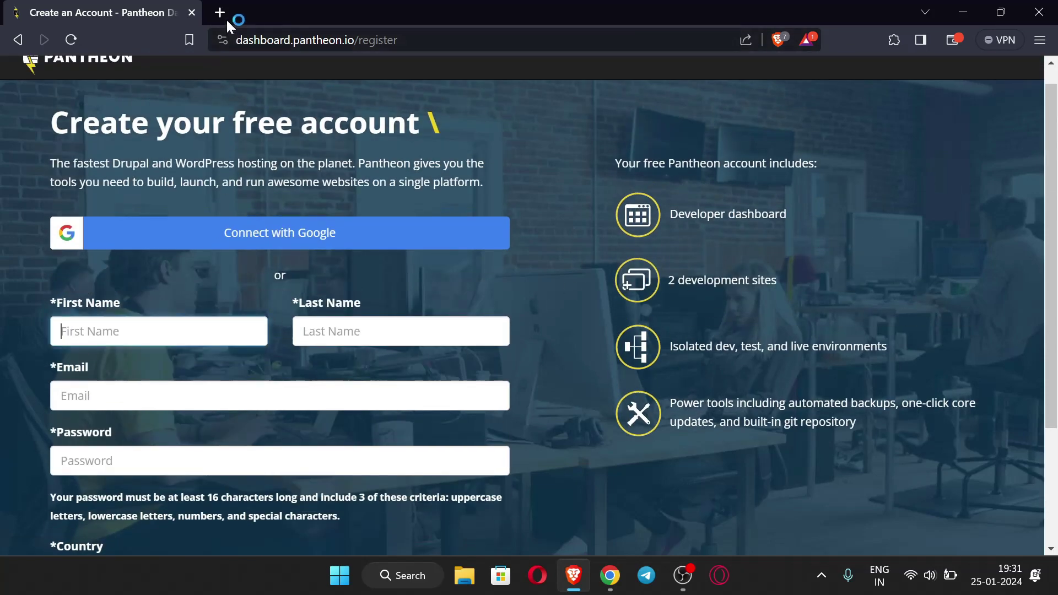
scroll(577, 307, down, 3)
scroll(579, 310, up, 3)
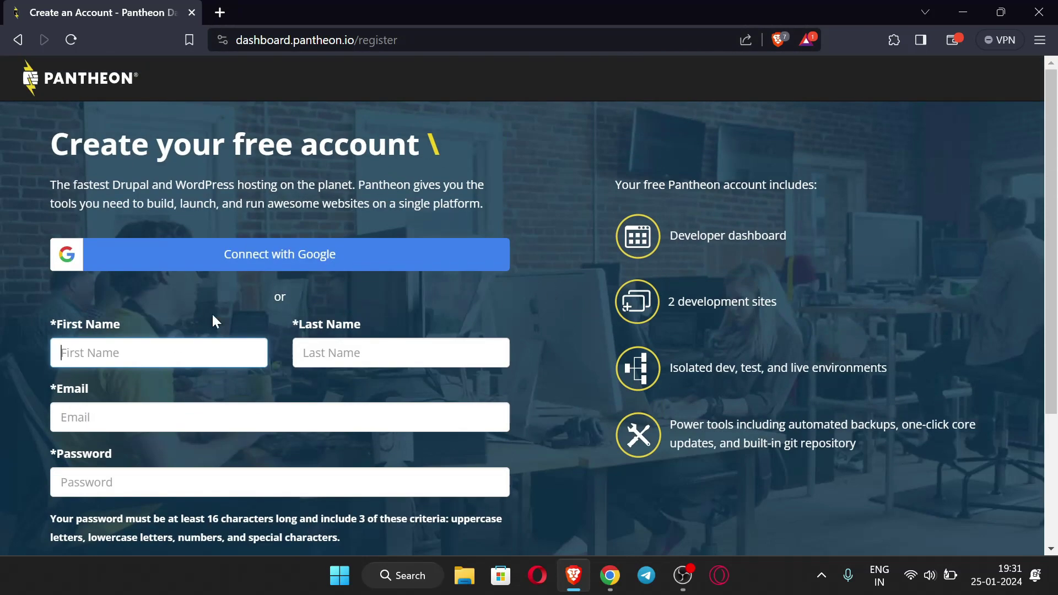
Open a new blank tab beside it, then return to the registration tab
click(220, 13)
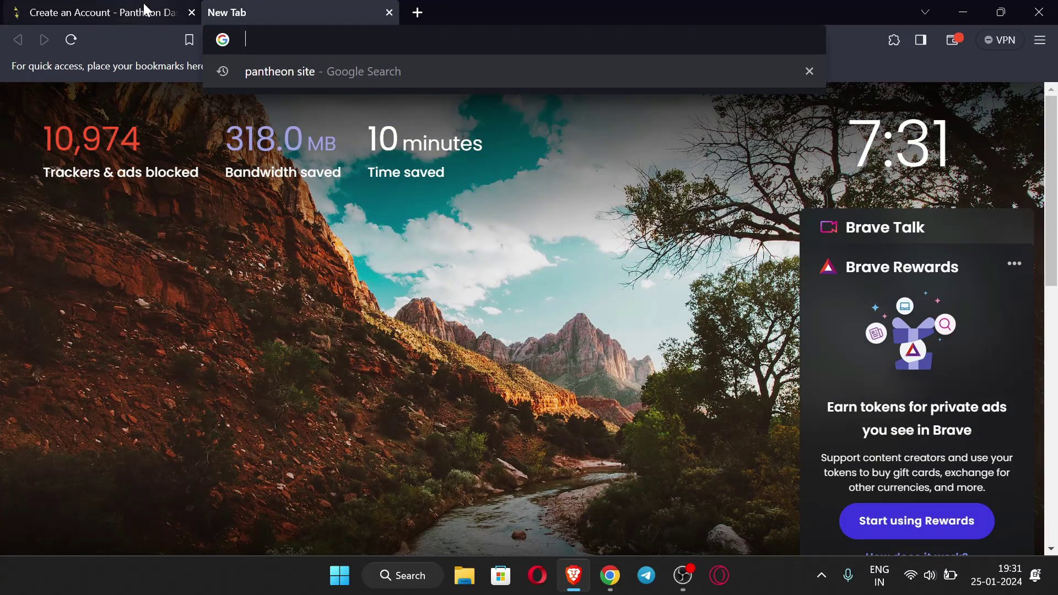
click(143, 3)
scroll(386, 386, down, 3)
scroll(402, 356, up, 3)
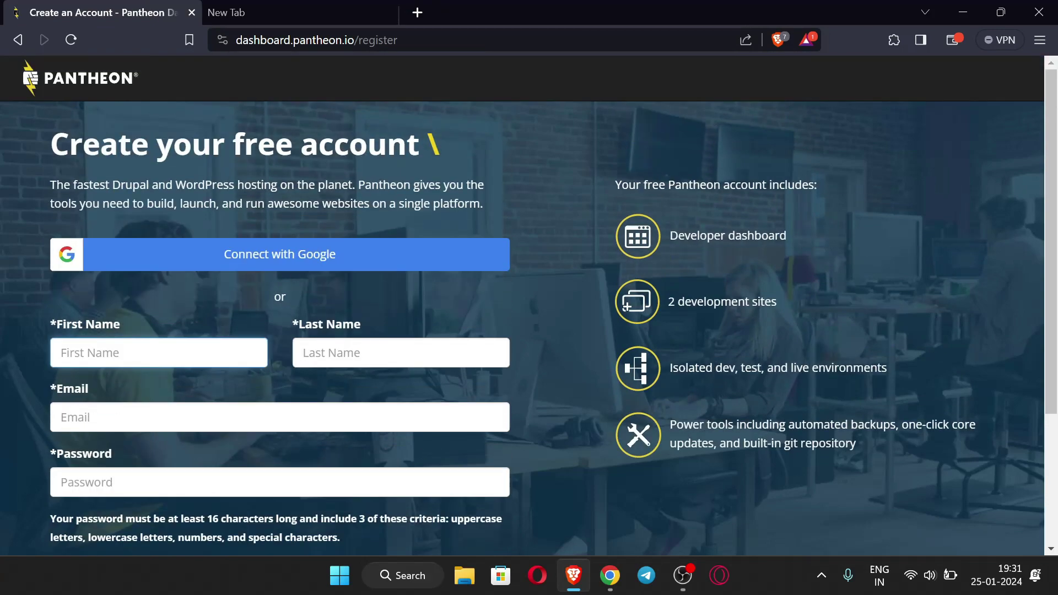
click(283, 7)
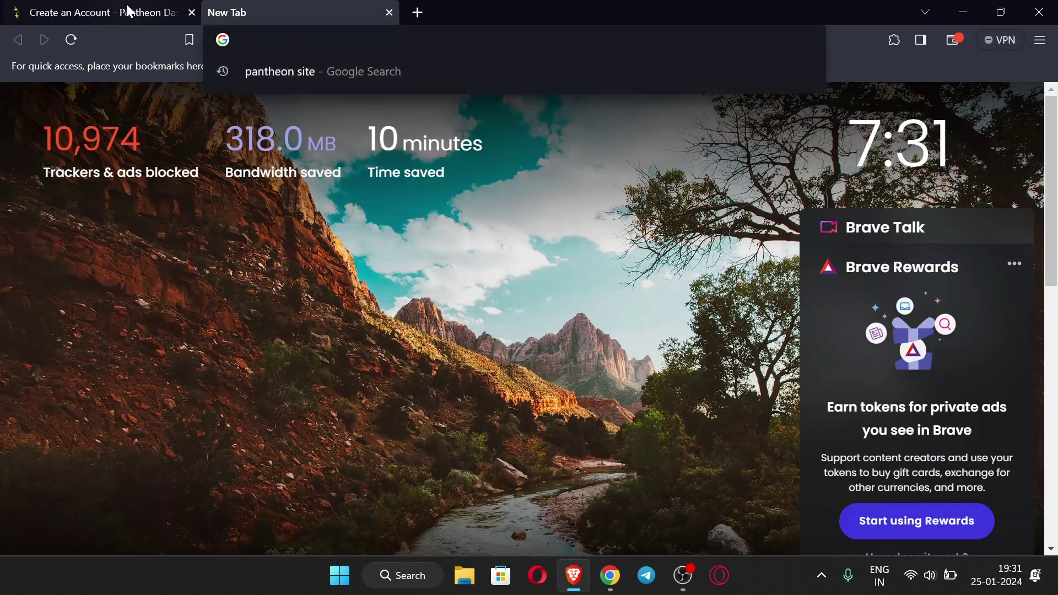
Search Google for 'temp mail' in the extra tab
click(176, 6)
scroll(386, 281, down, 3)
click(264, 11)
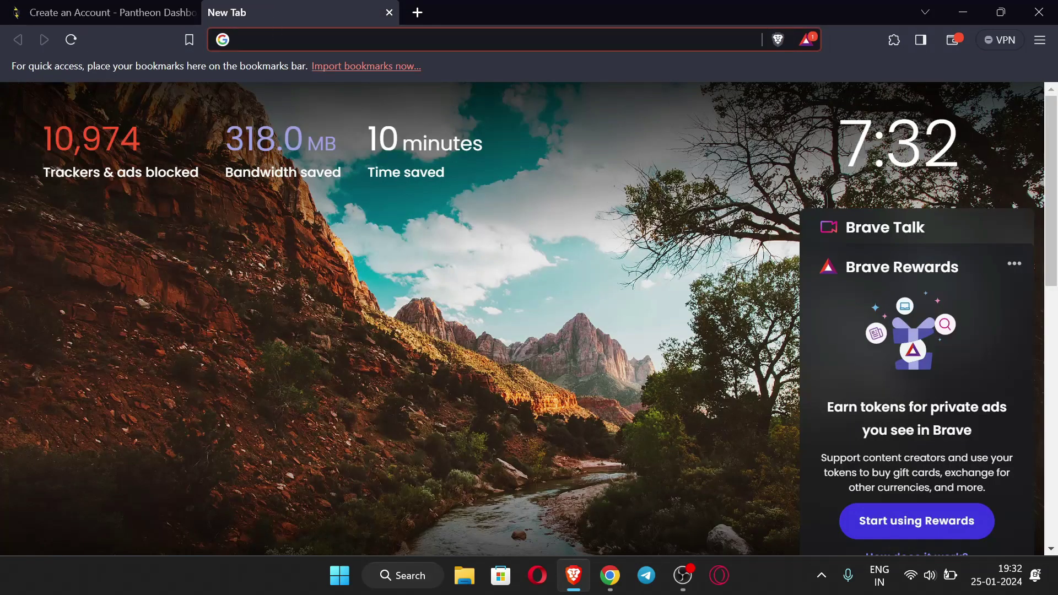
text(temp mail)
key(Return)
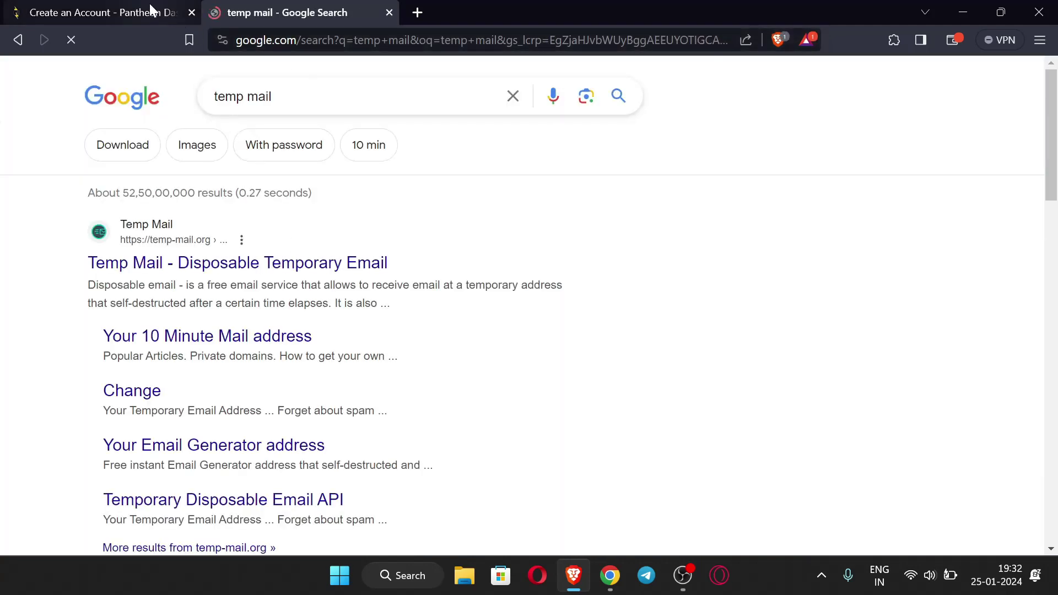
Open the temp-mail.org result, then go back to the Pantheon sign-up form
click(150, 4)
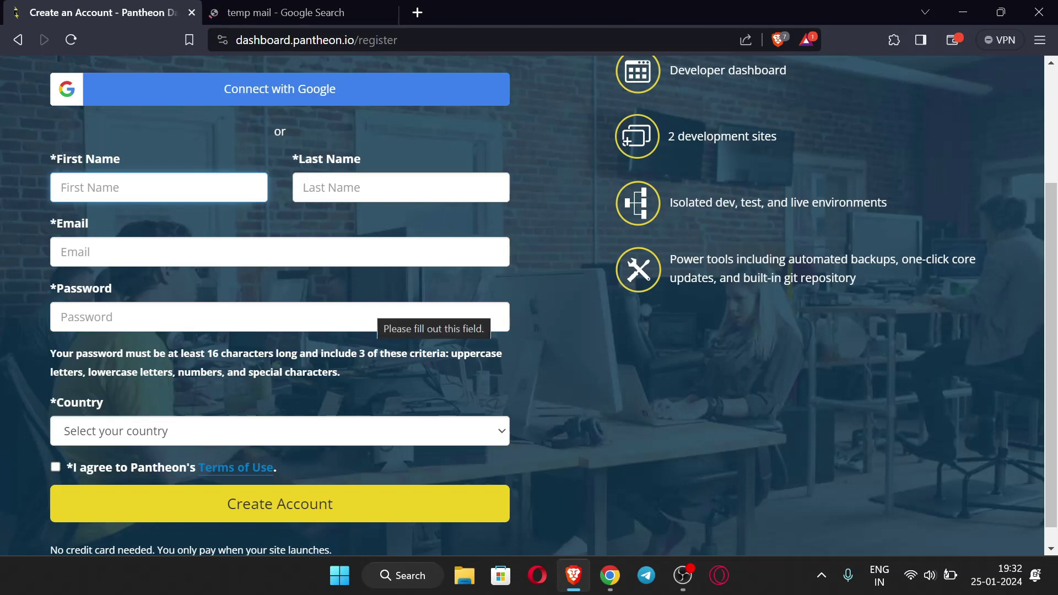
scroll(438, 279, up, 1)
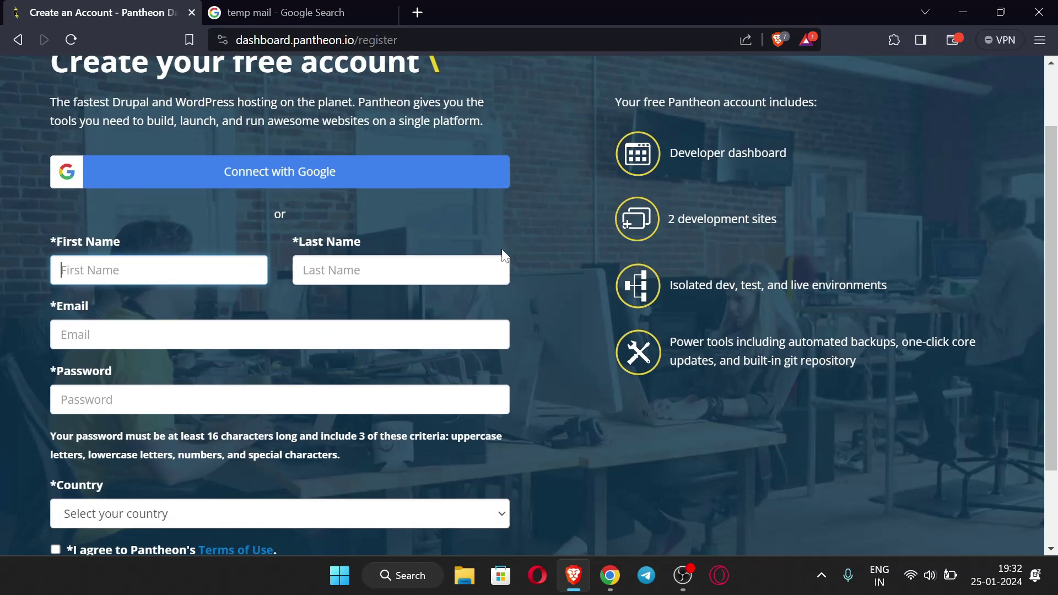
click(322, 5)
click(194, 260)
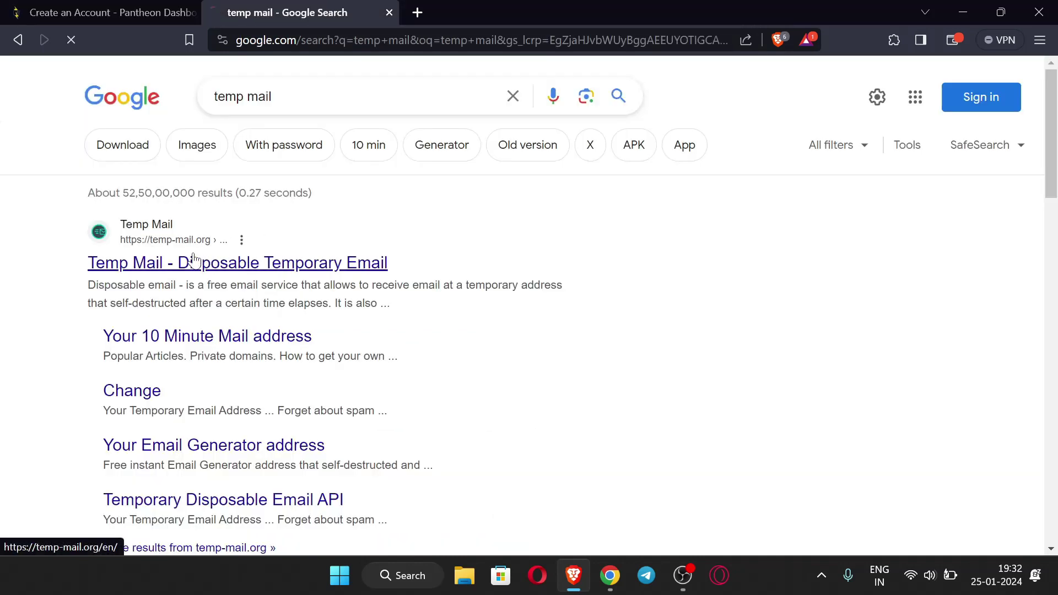
click(153, 6)
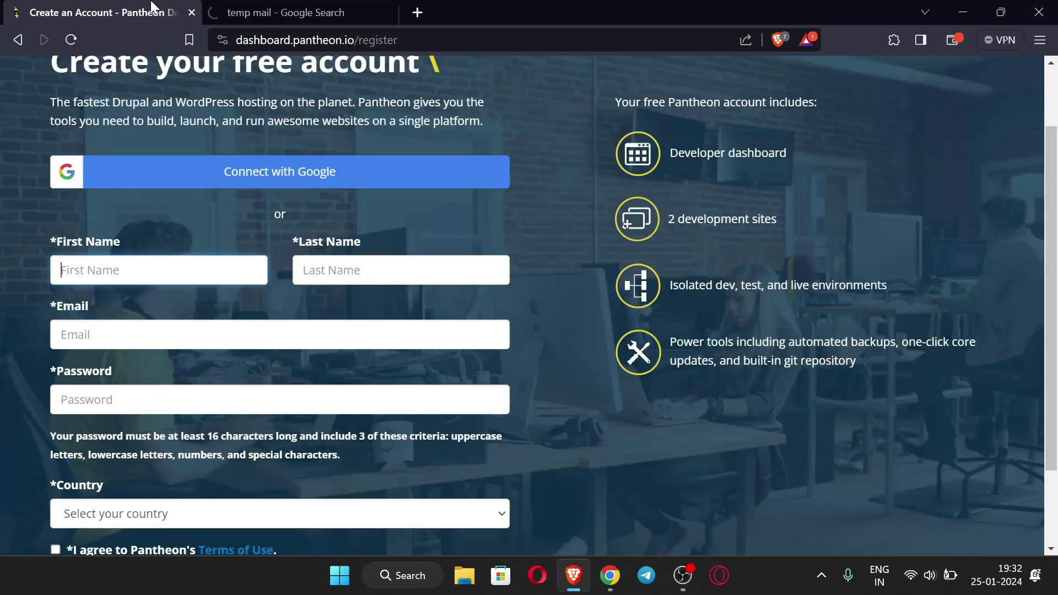
Enter 'Byte' as the first name and 'Ideas' as the last name
text(Byte)
scroll(279, 375, up, 2)
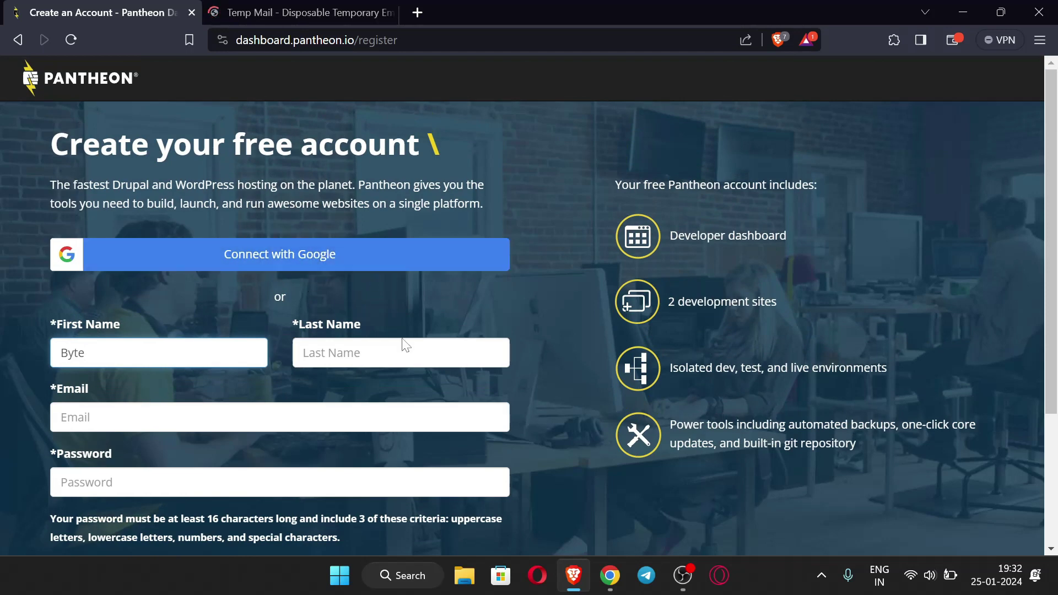
click(405, 352)
text(Ideas)
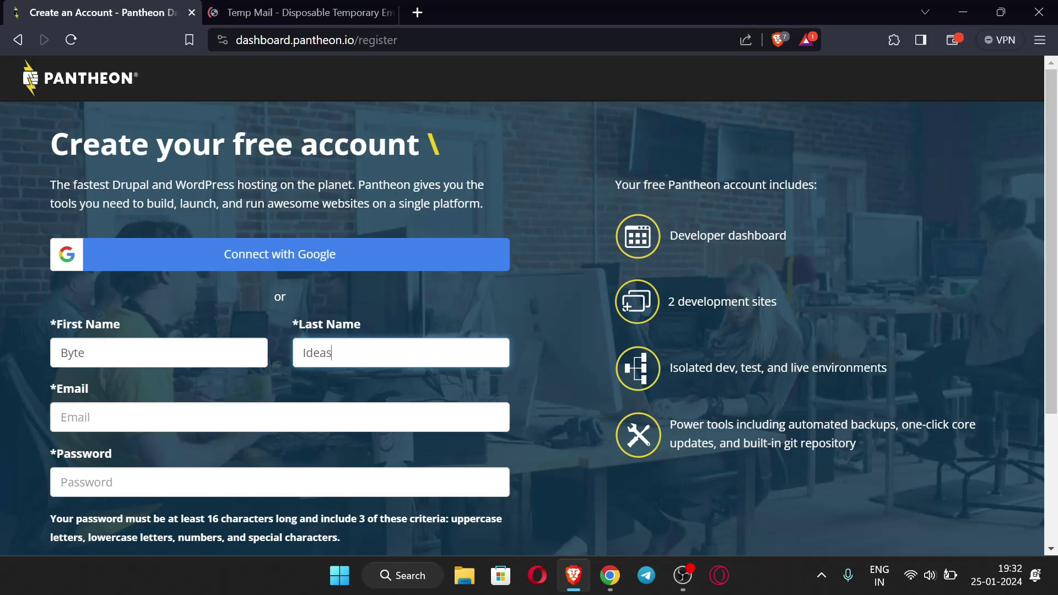
scroll(280, 349, down, 2)
key(Tab)
Copy the temporary address from Temp Mail and paste it into the Email field
click(339, 12)
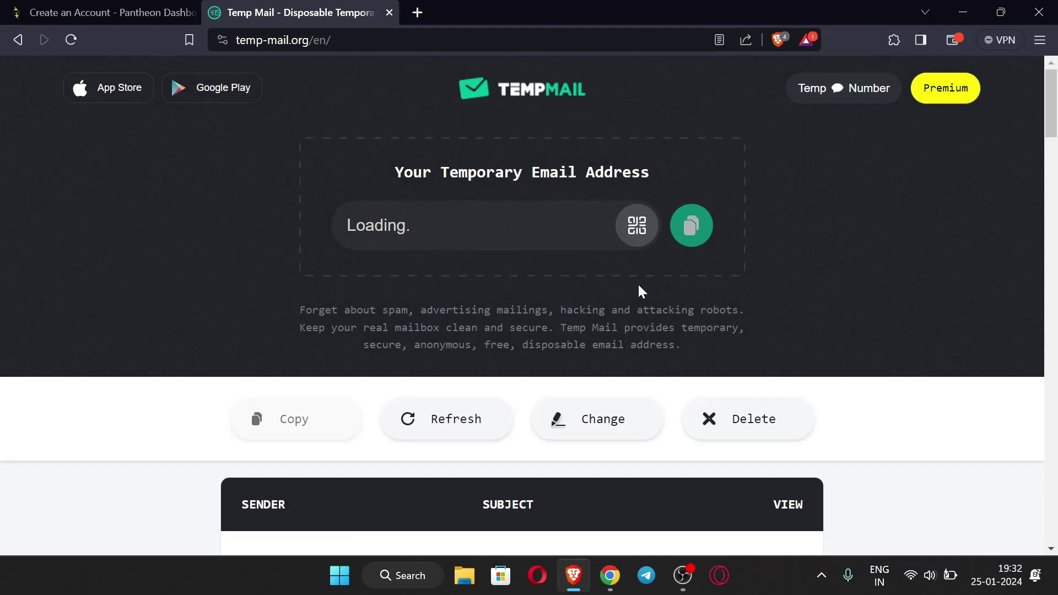
click(692, 226)
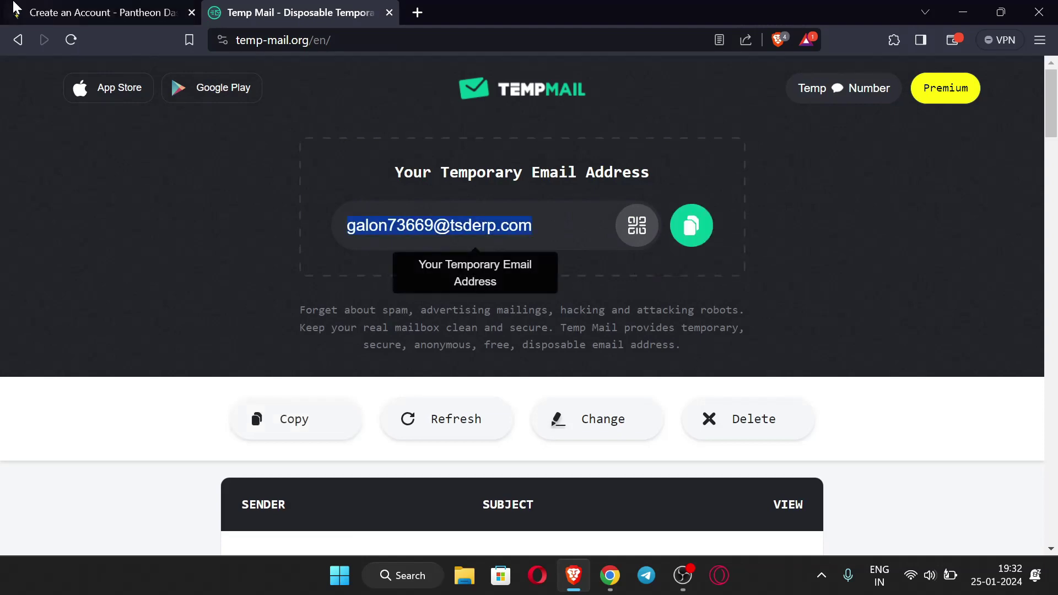
click(104, 12)
click(123, 331)
key(ctrl+v)
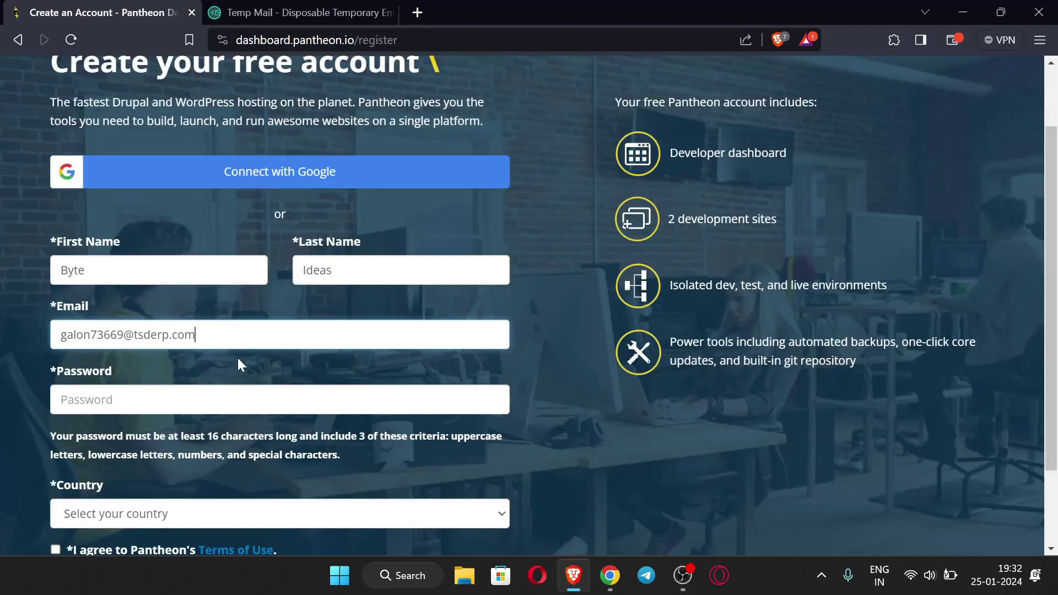
Type the account password and select India as the country
click(237, 399)
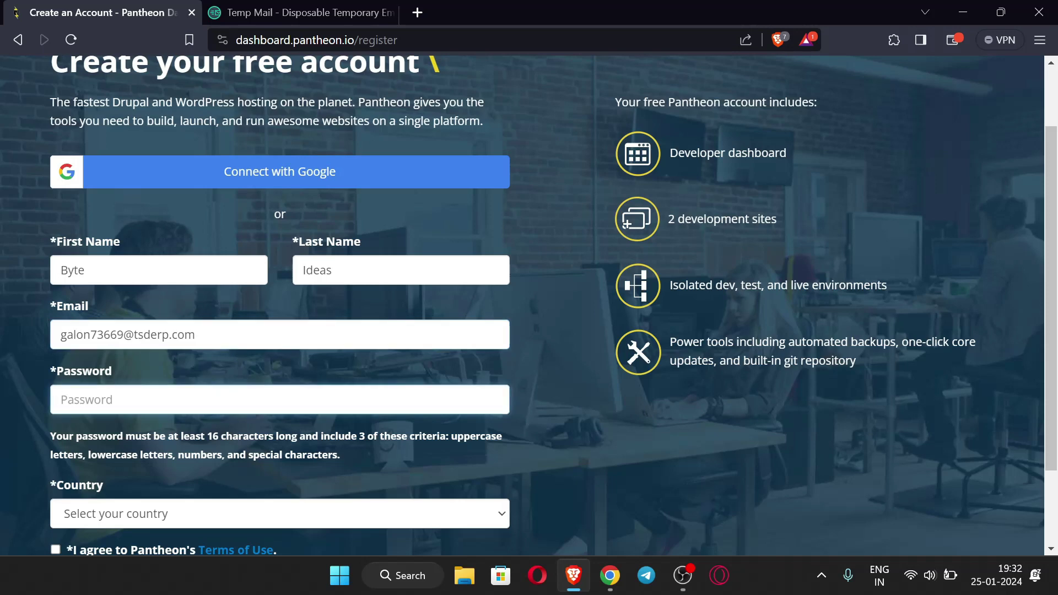
key(Tab)
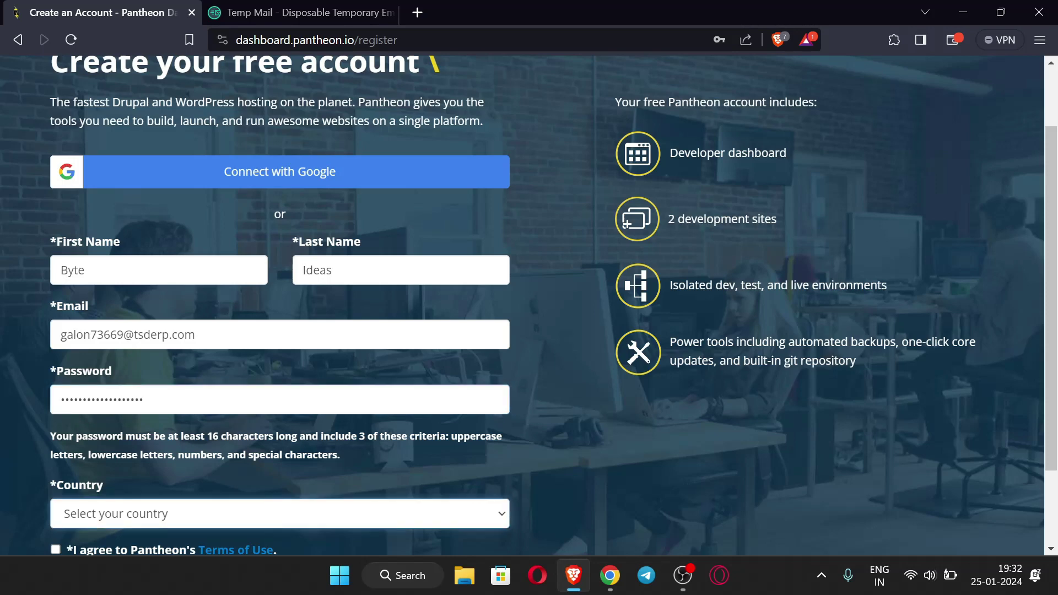
key(shift+Tab)
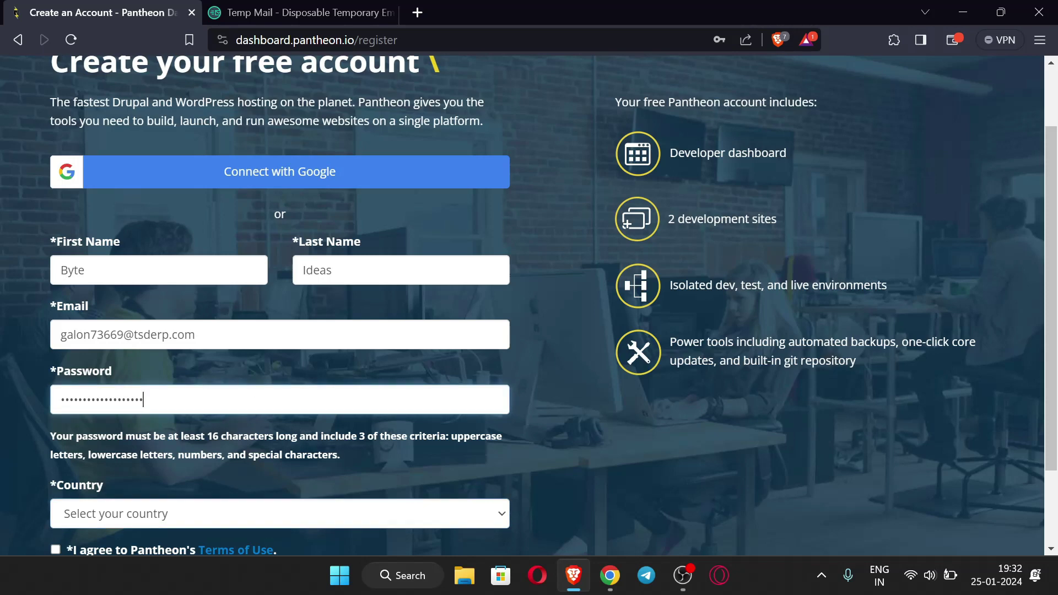
scroll(447, 397, down, 2)
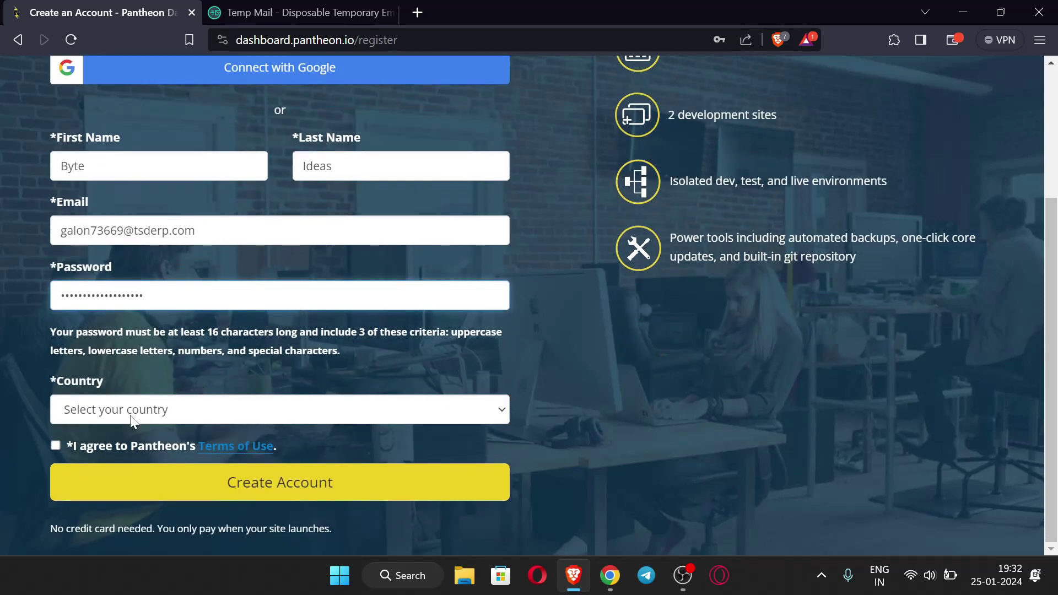
click(136, 420)
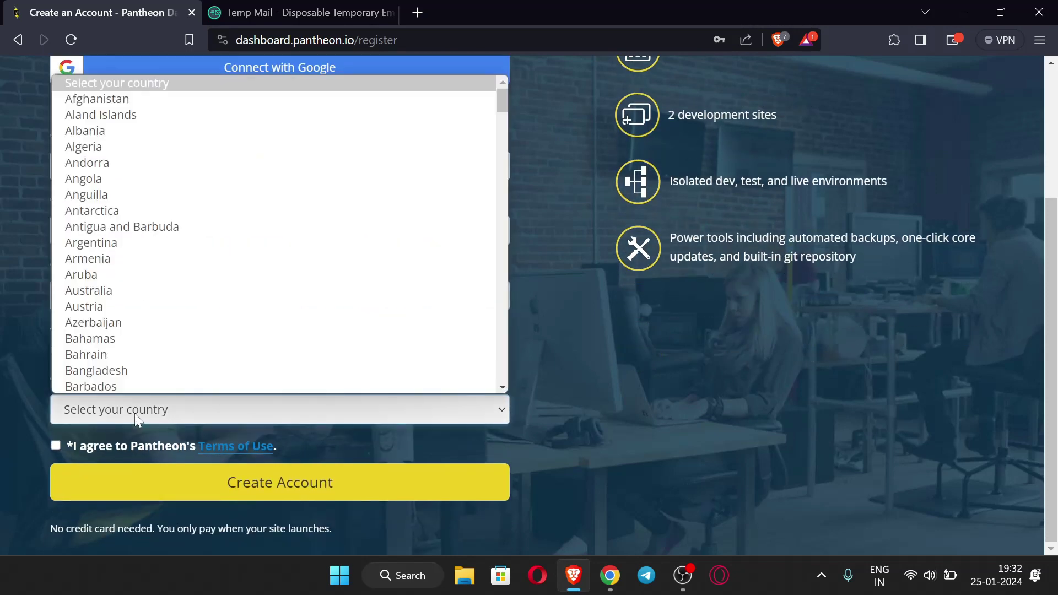
text(india)
key(Return)
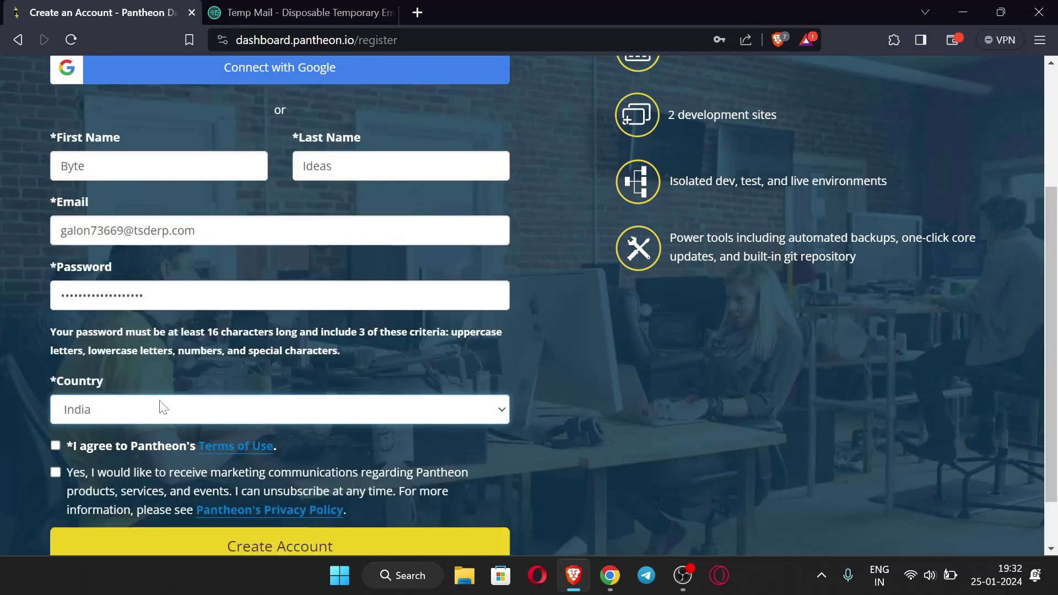
Accept the Terms of Use and submit the form with Create Account
scroll(163, 407, down, 1)
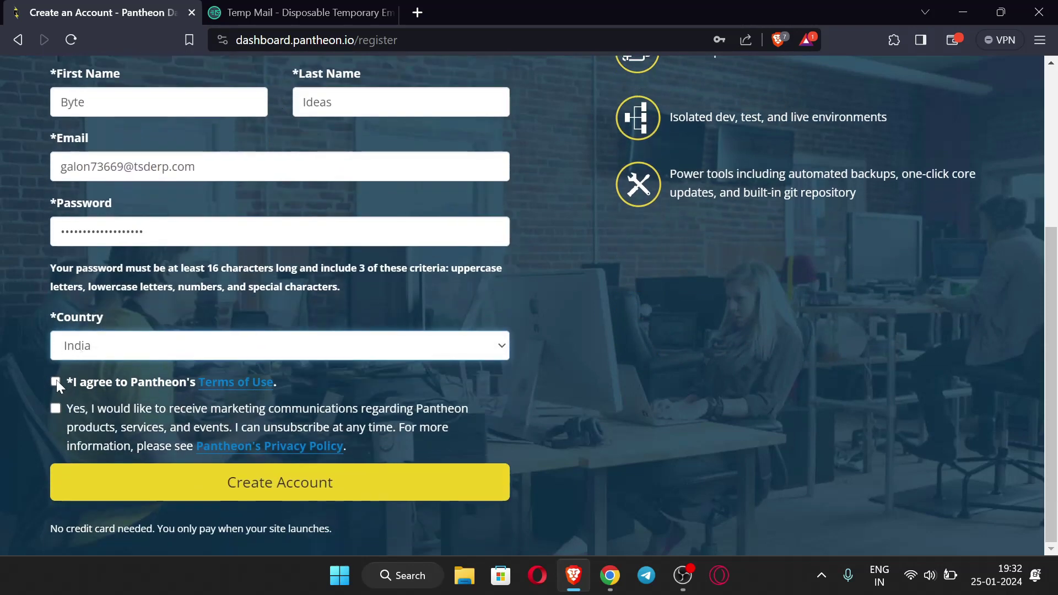
click(55, 381)
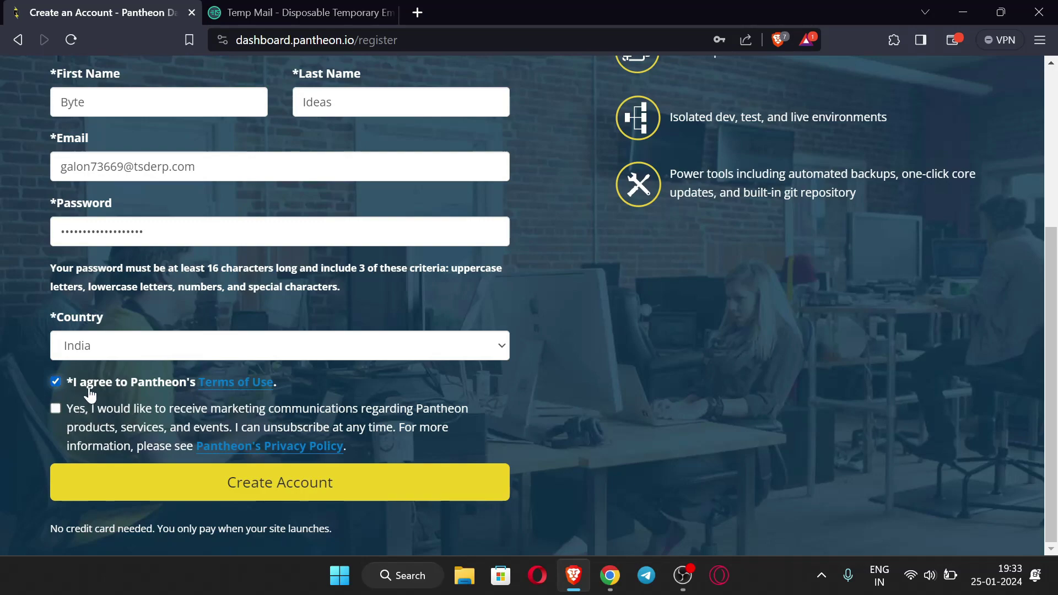
scroll(540, 321, up, 4)
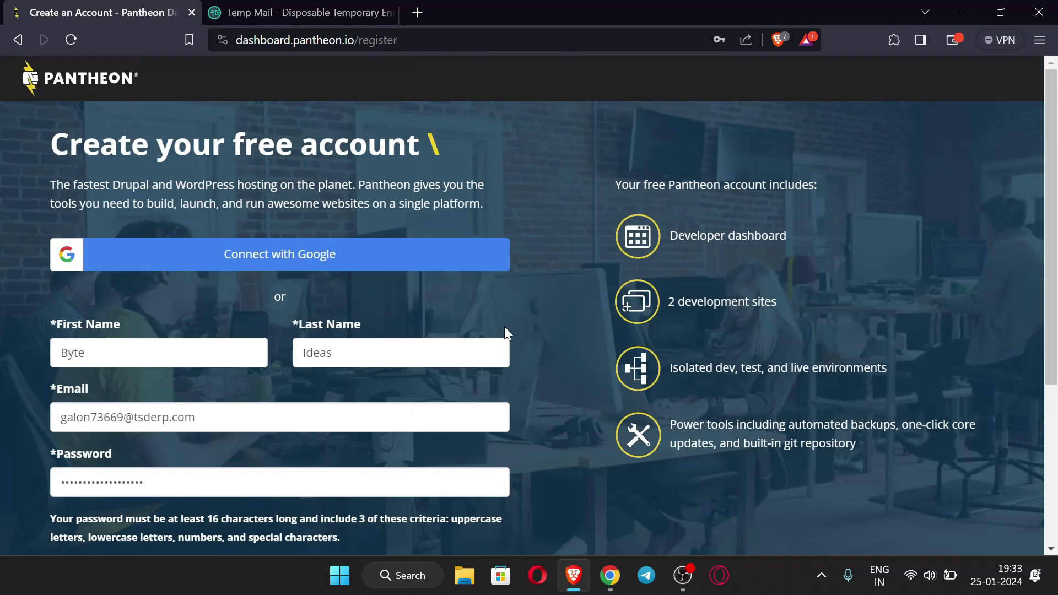
scroll(540, 342, down, 3)
scroll(586, 420, down, 2)
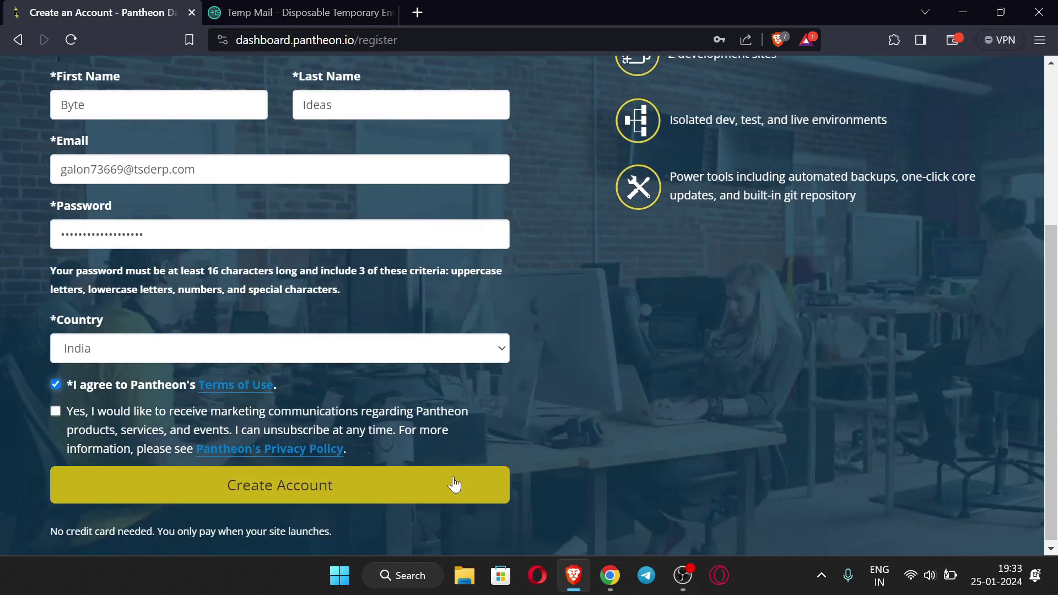
click(298, 487)
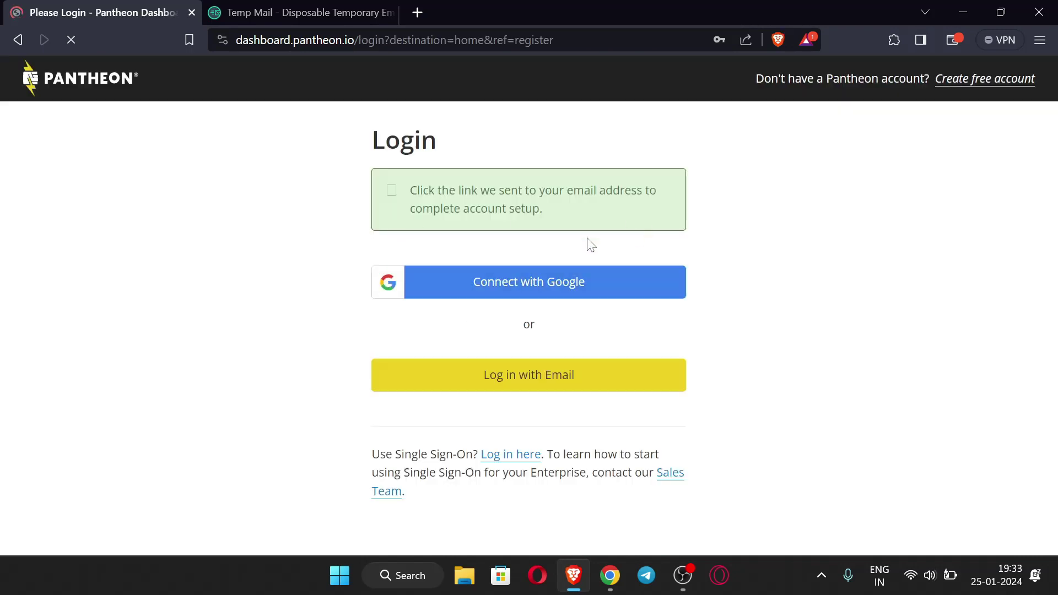
Decline saving the password, open Pantheon's verification email in Temp Mail, and follow Verify Email
click(783, 187)
click(316, 10)
scroll(546, 392, down, 5)
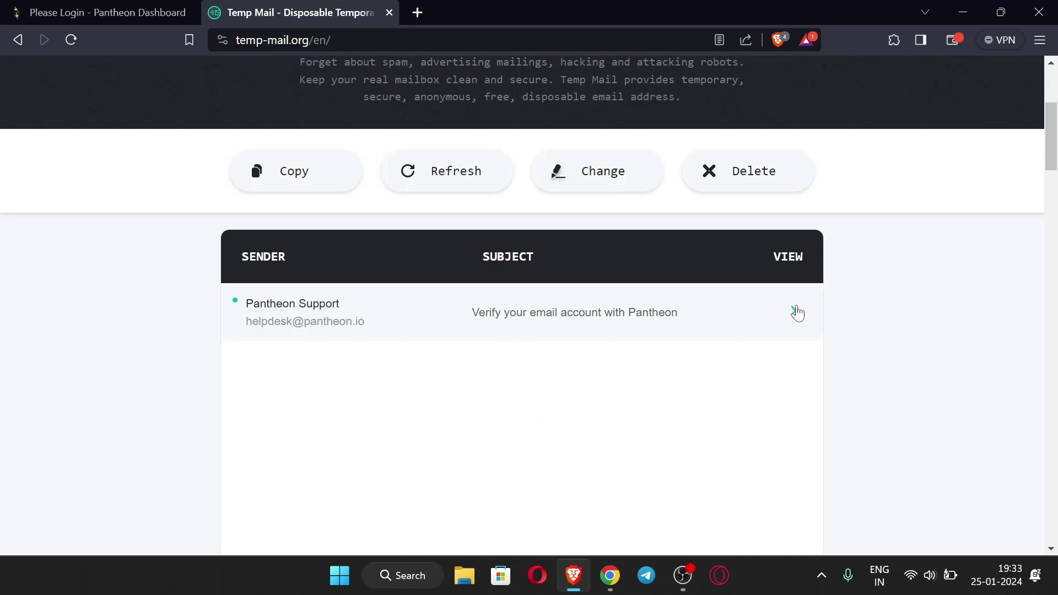
click(796, 313)
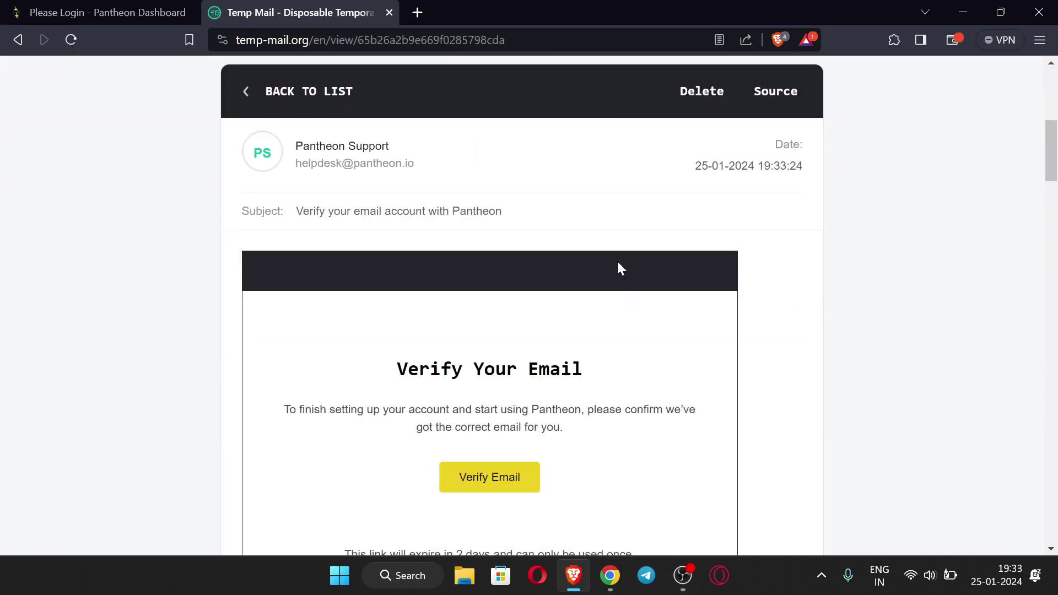
scroll(605, 309, down, 3)
click(502, 322)
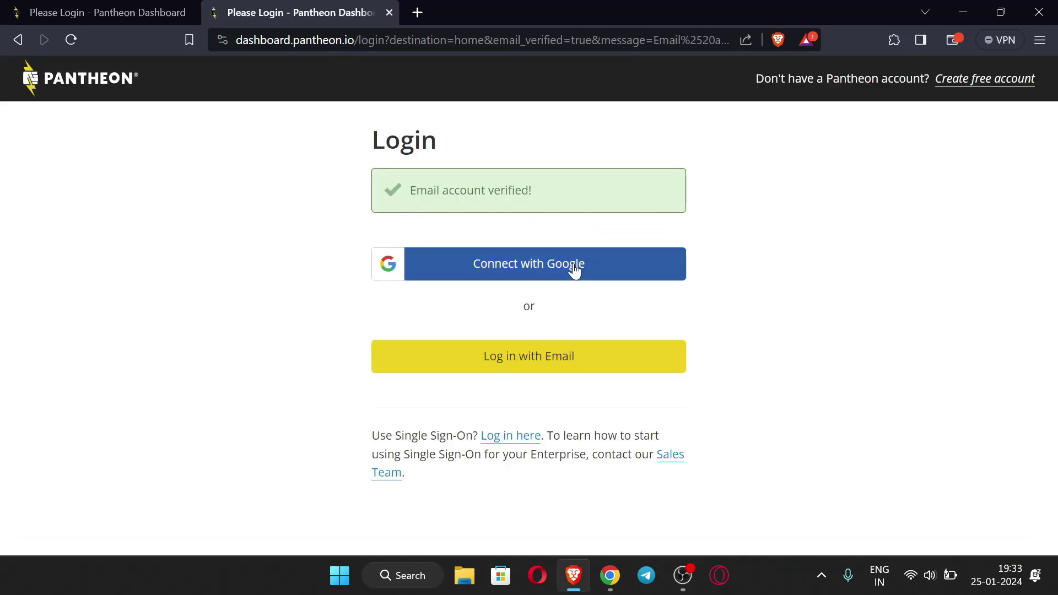
Log in with the new email and password, choosing Never on the save-password bubble
click(512, 357)
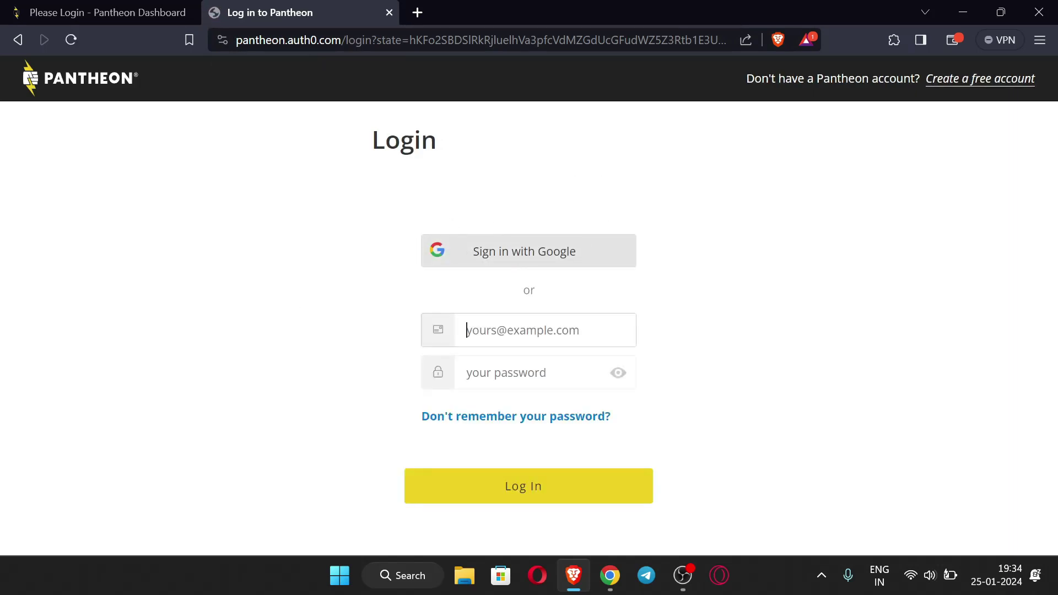
key(ctrl+v)
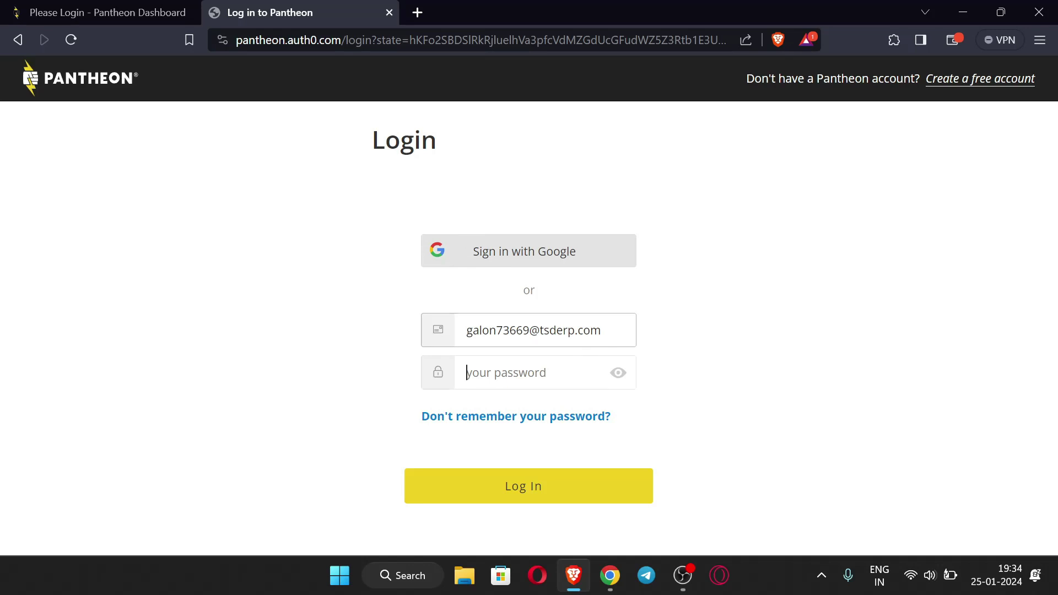
text(•)
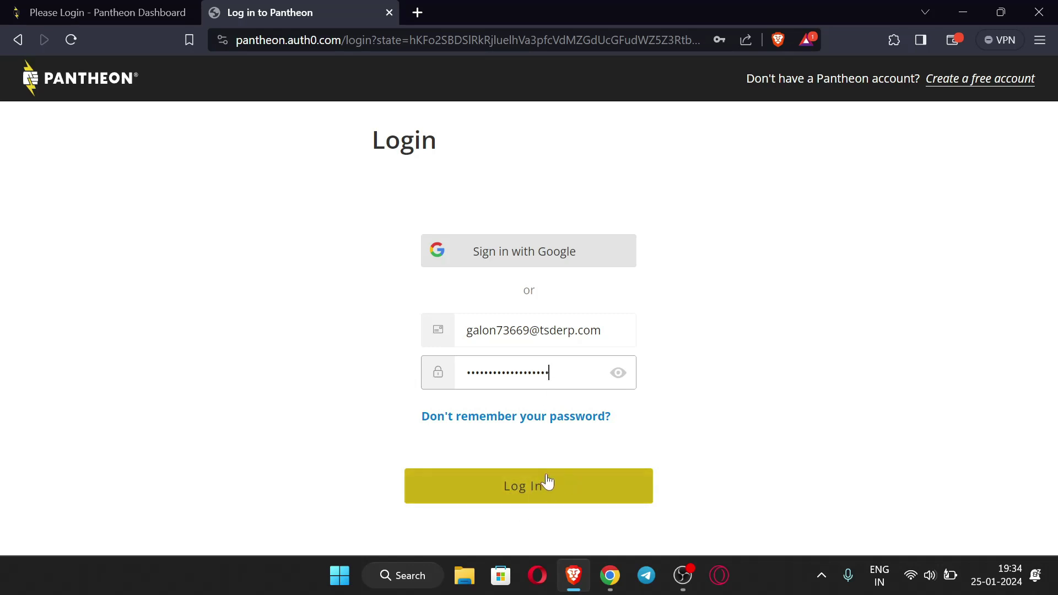
click(521, 489)
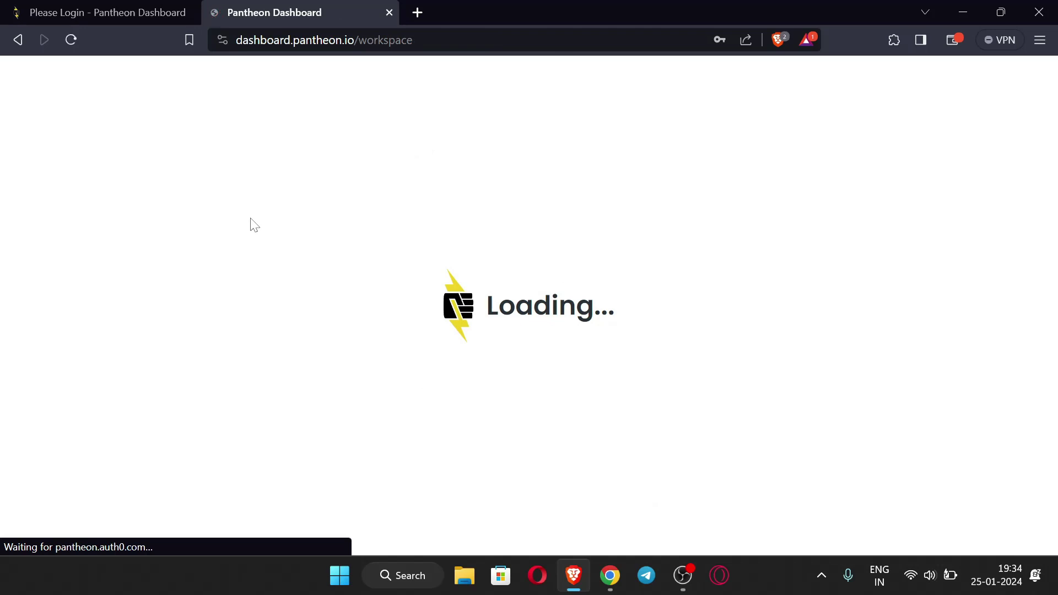
click(781, 201)
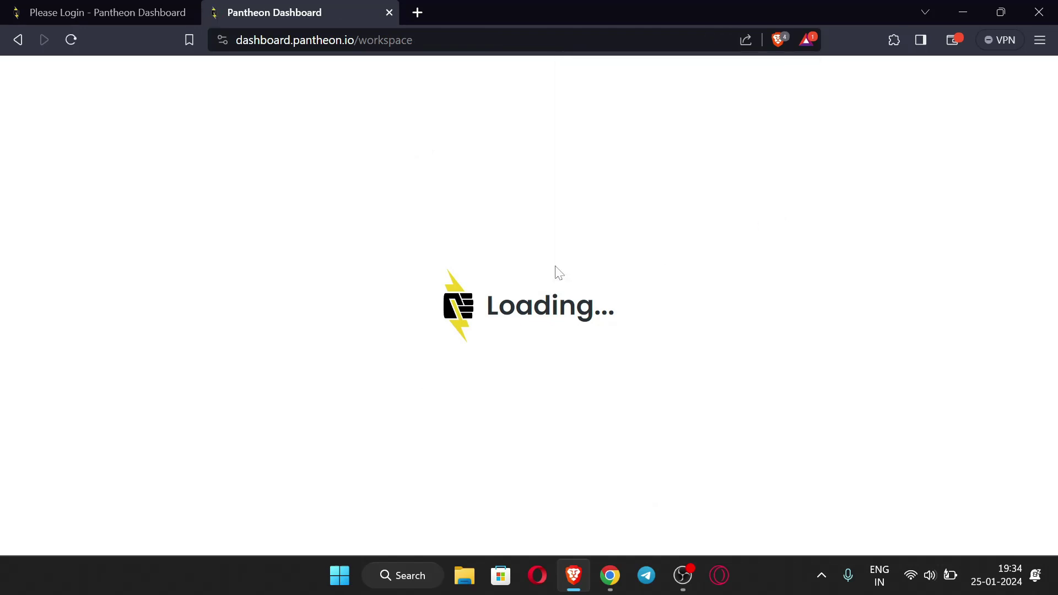
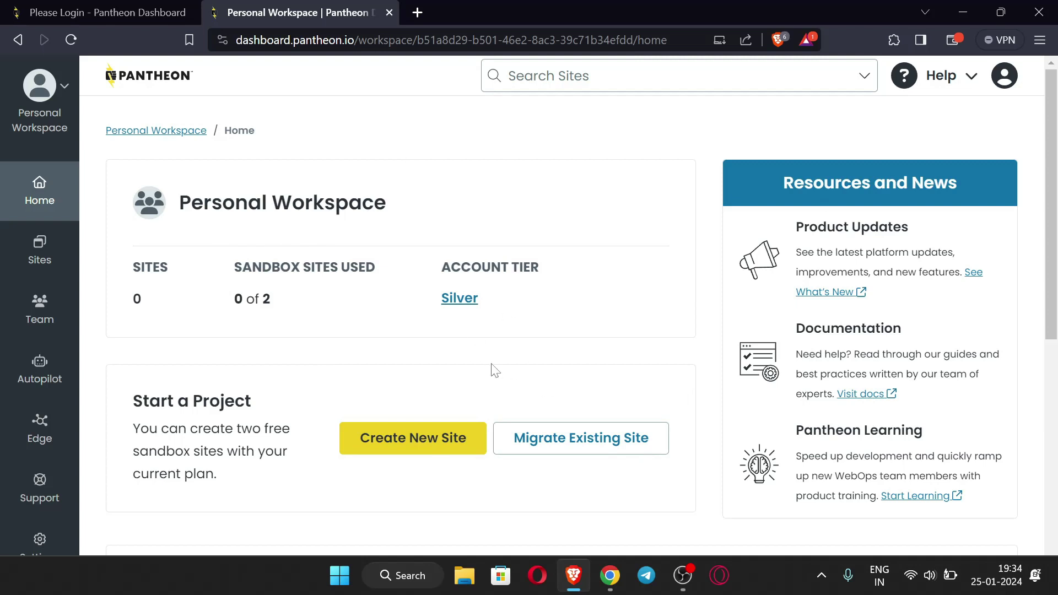
scroll(499, 294, down, 1)
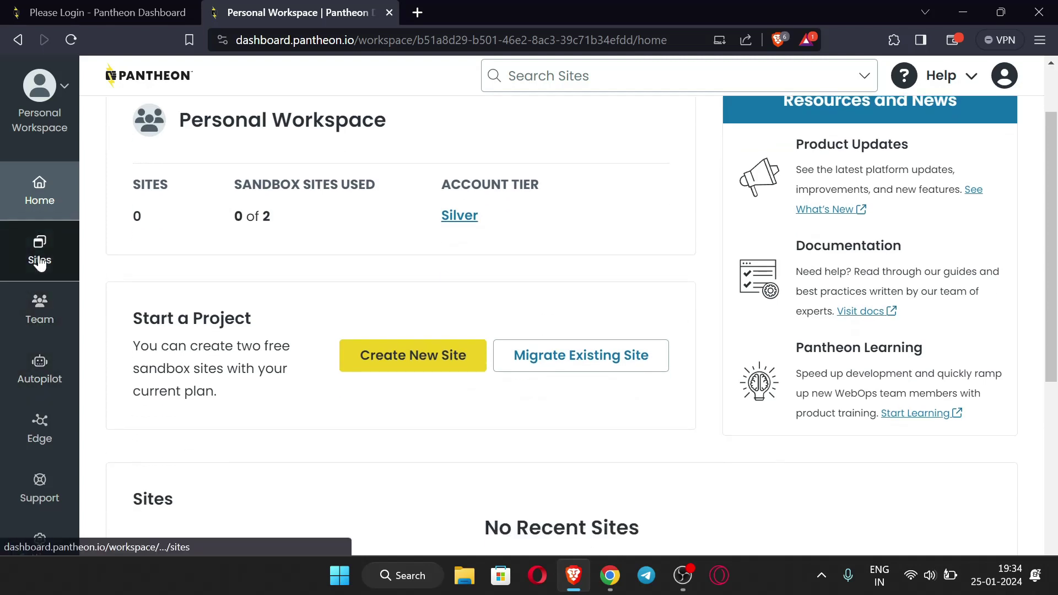
click(40, 264)
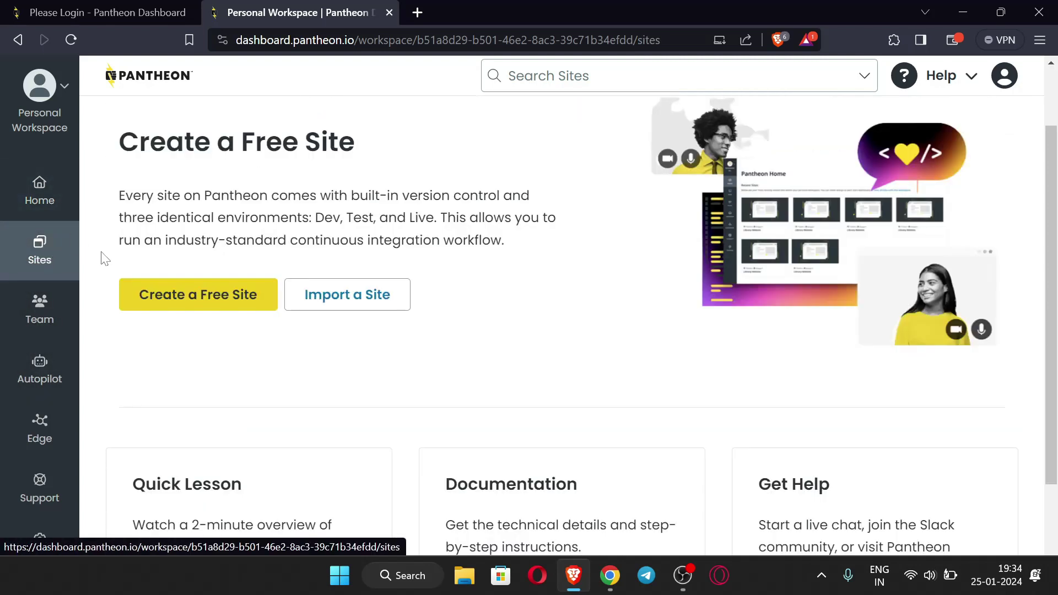
scroll(442, 349, down, 1)
scroll(568, 362, up, 3)
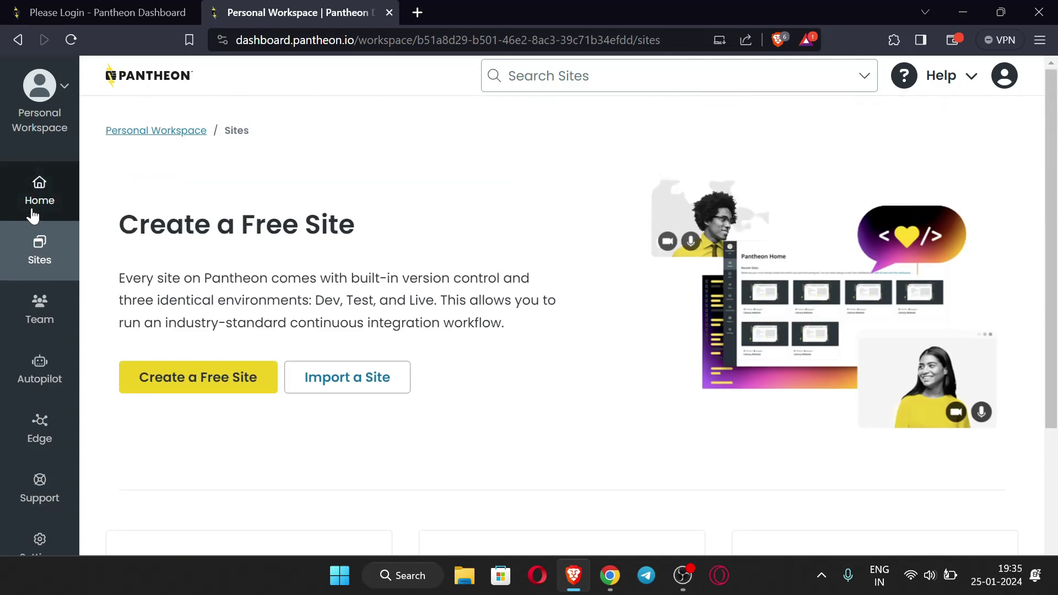
click(54, 506)
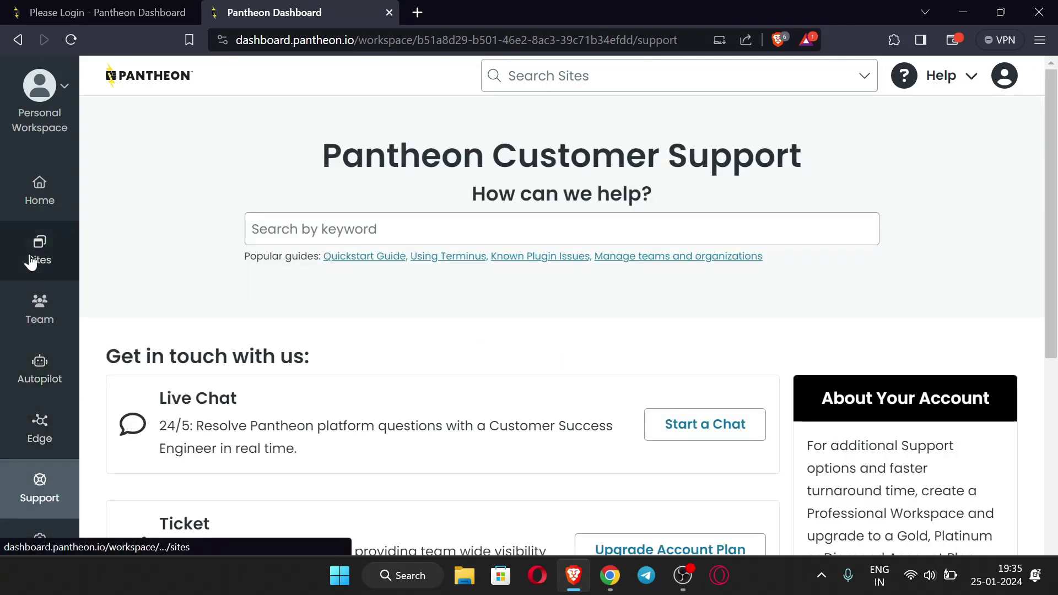
scroll(634, 325, down, 3)
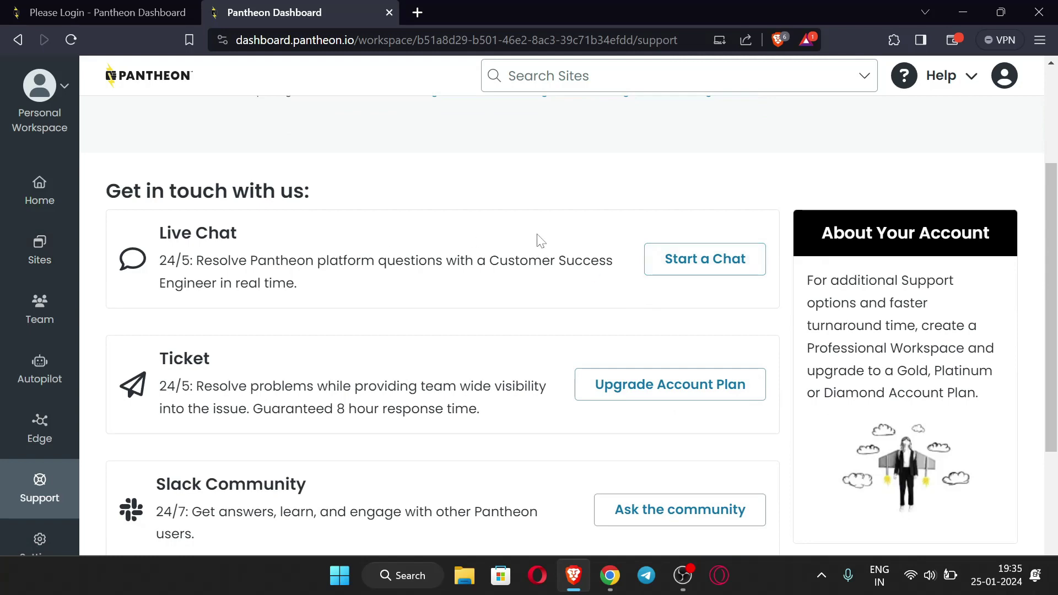
scroll(648, 331, down, 2)
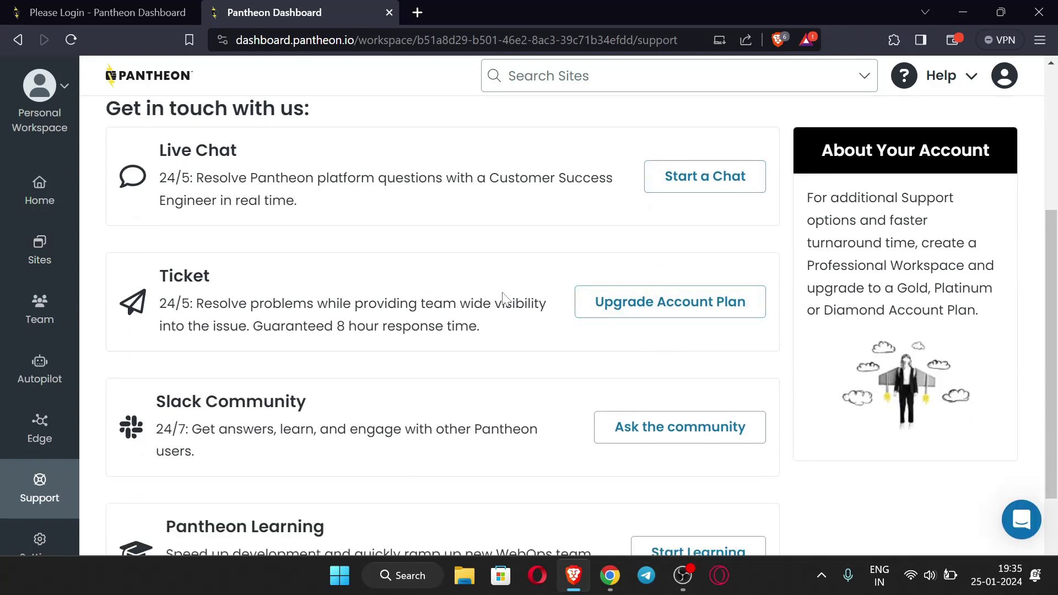
scroll(496, 315, down, 2)
scroll(475, 366, up, 5)
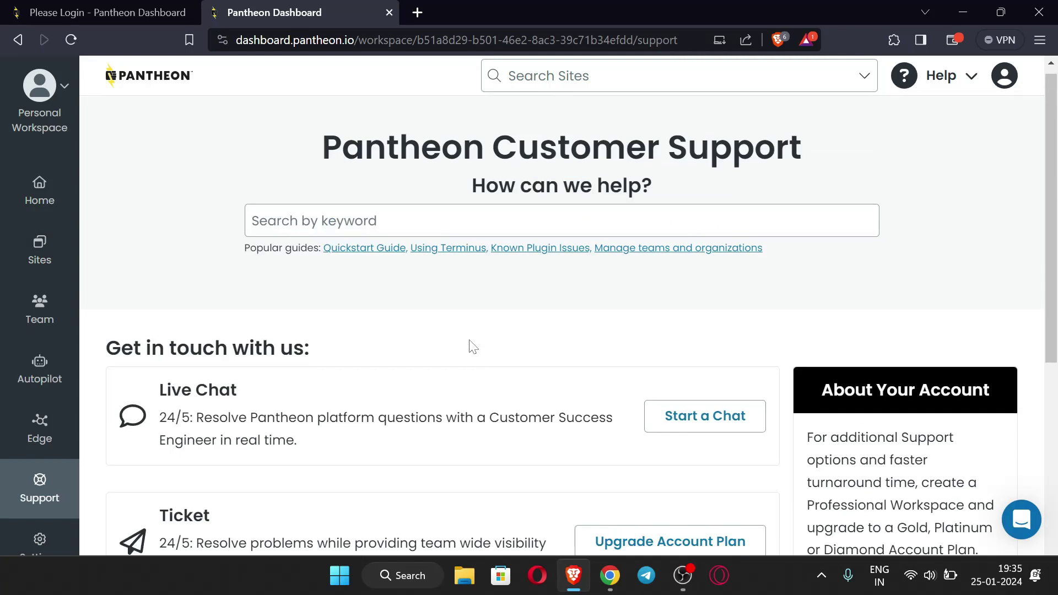
scroll(496, 375, down, 2)
scroll(488, 465, up, 3)
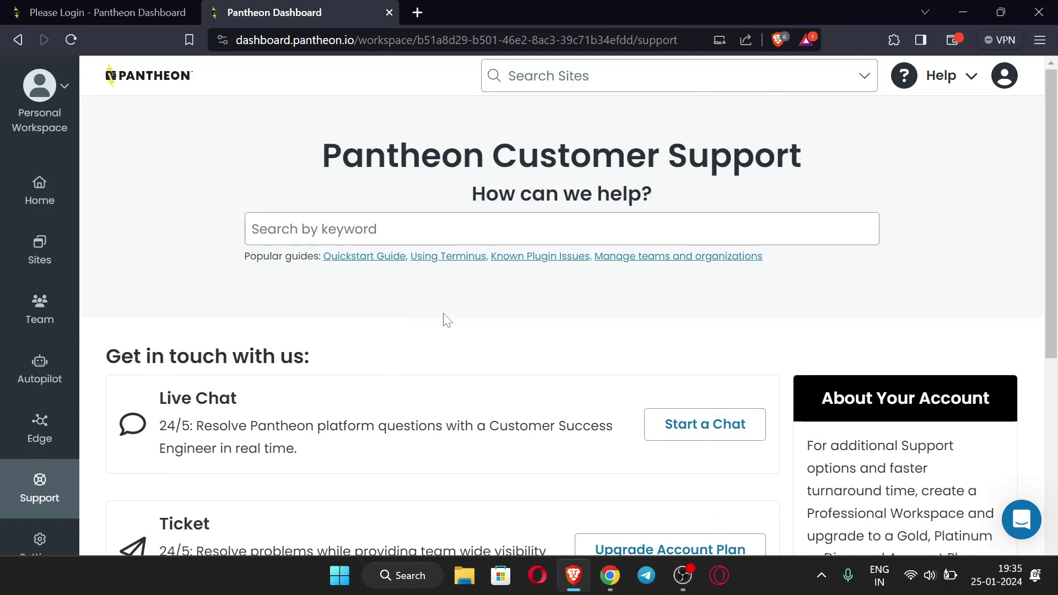
click(37, 203)
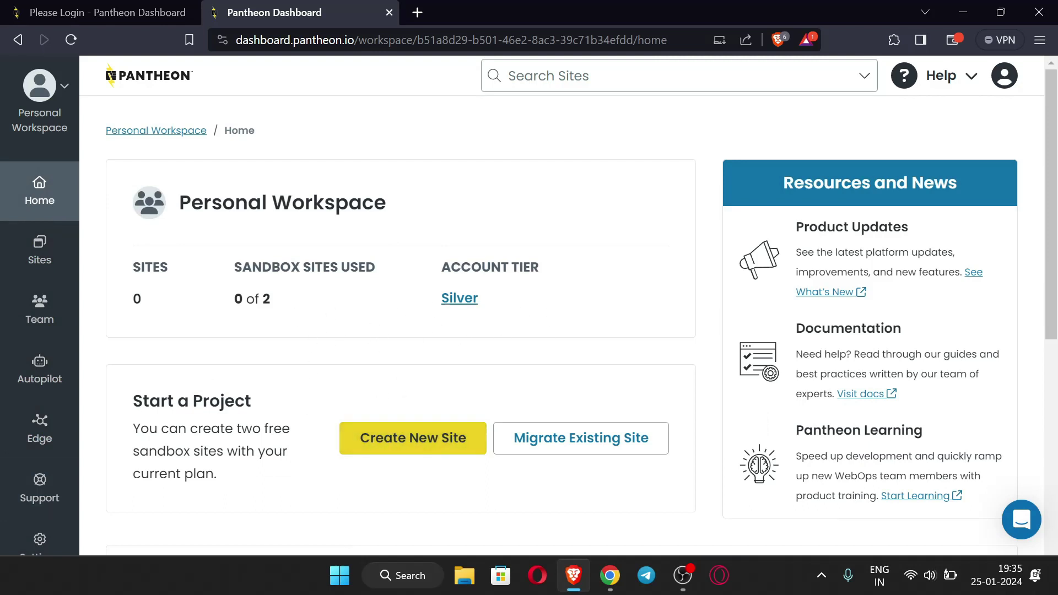
drag(134, 402, 267, 413)
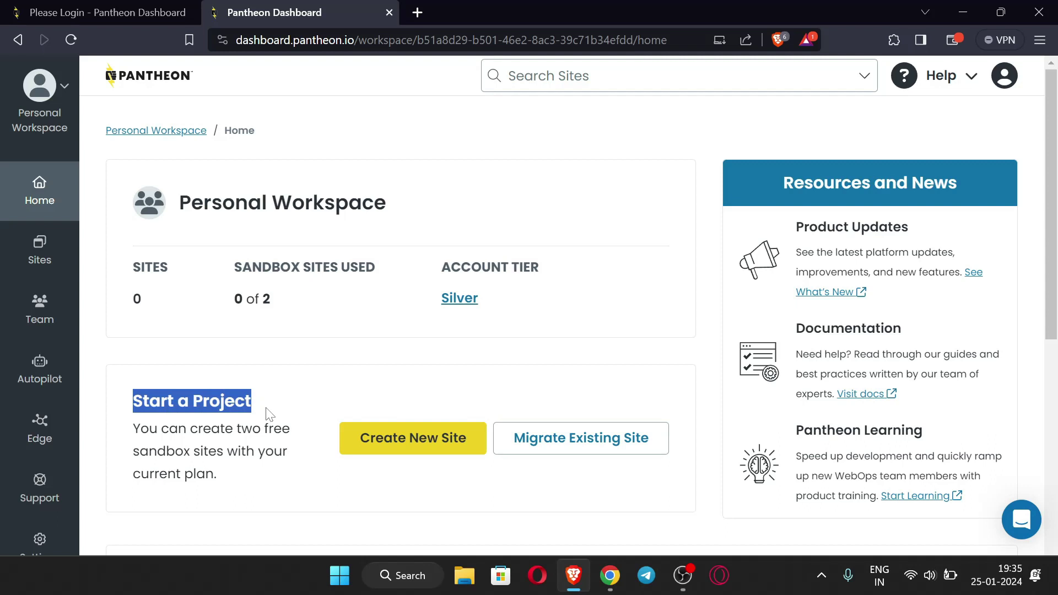
Start a new site from the Pantheon dashboard and reach the WordPress site form
click(347, 398)
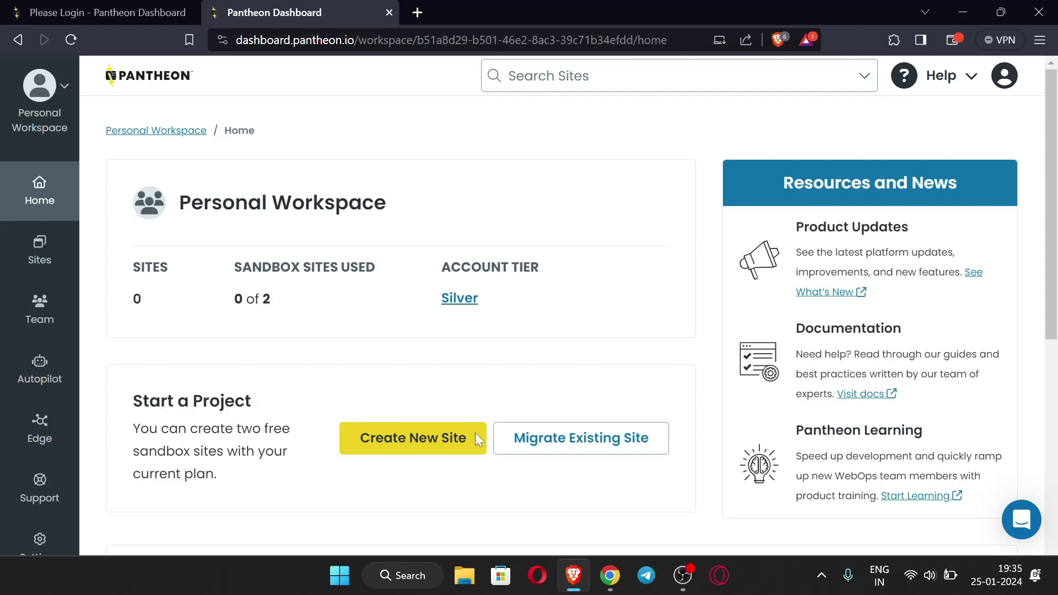
click(413, 438)
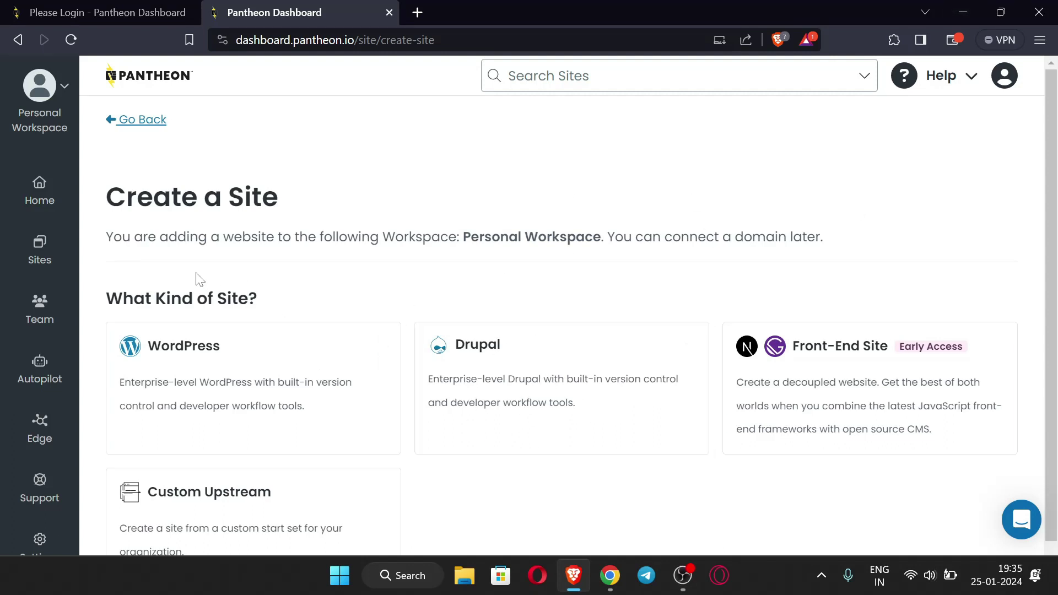
scroll(442, 333, down, 1)
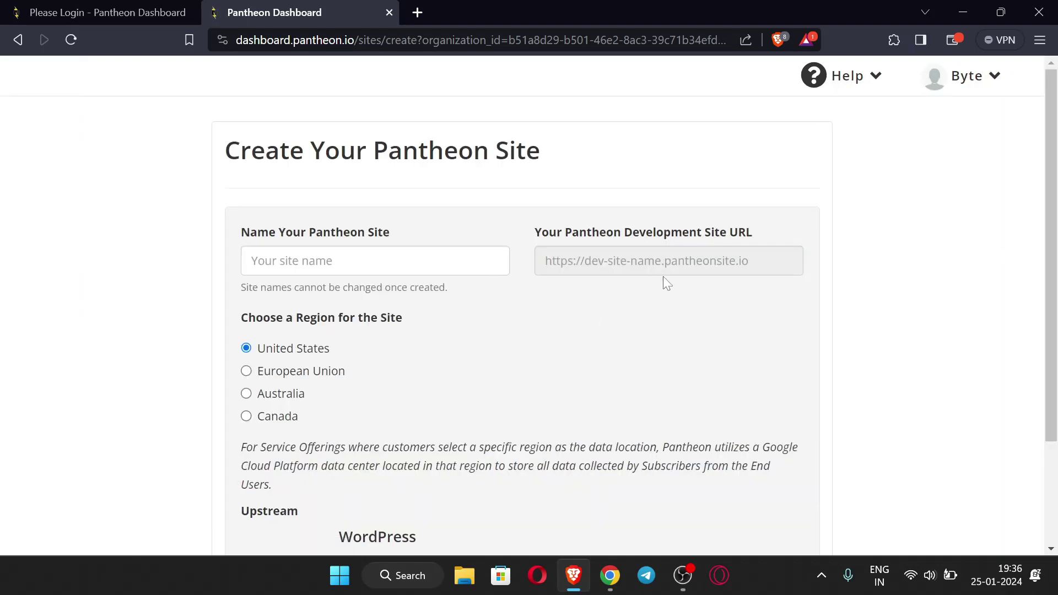
Enter byteideas01 as the site name, keeping the United States region
scroll(609, 286, down, 3)
scroll(470, 433, up, 3)
click(366, 253)
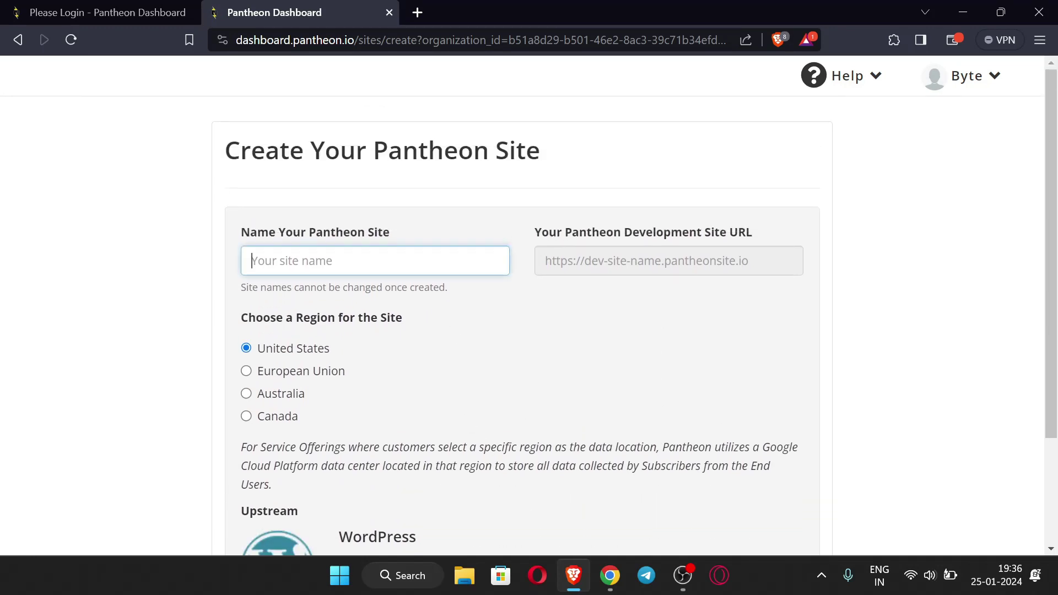
text(byteideas01)
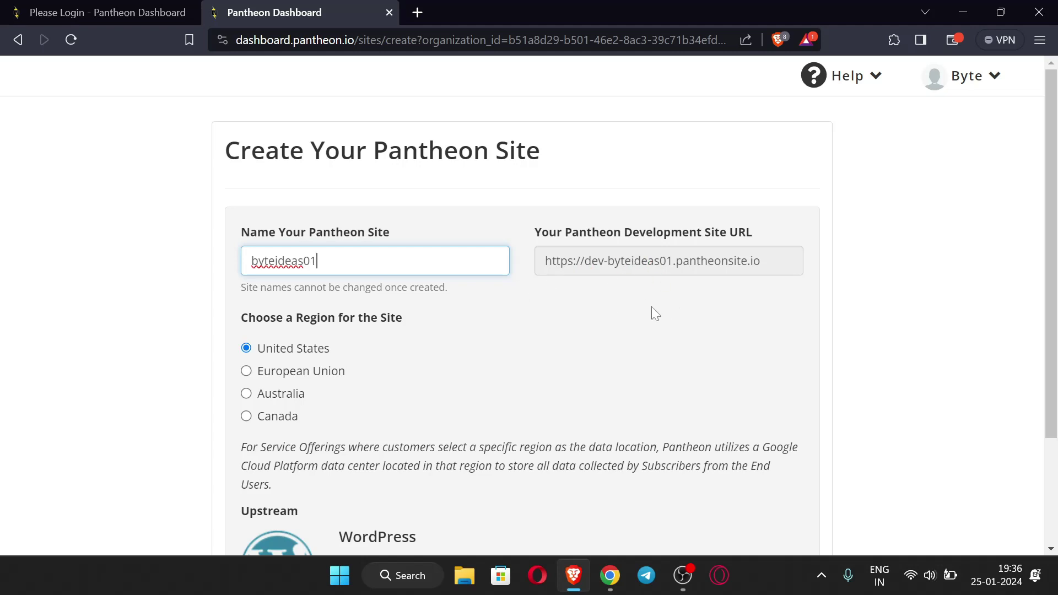
scroll(335, 323, down, 2)
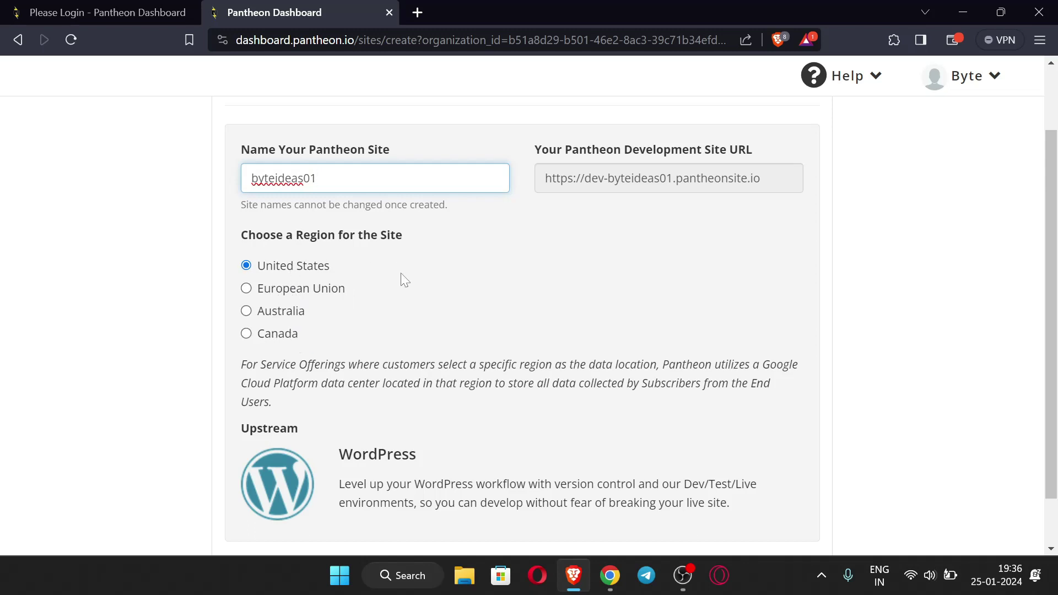
scroll(447, 268, down, 1)
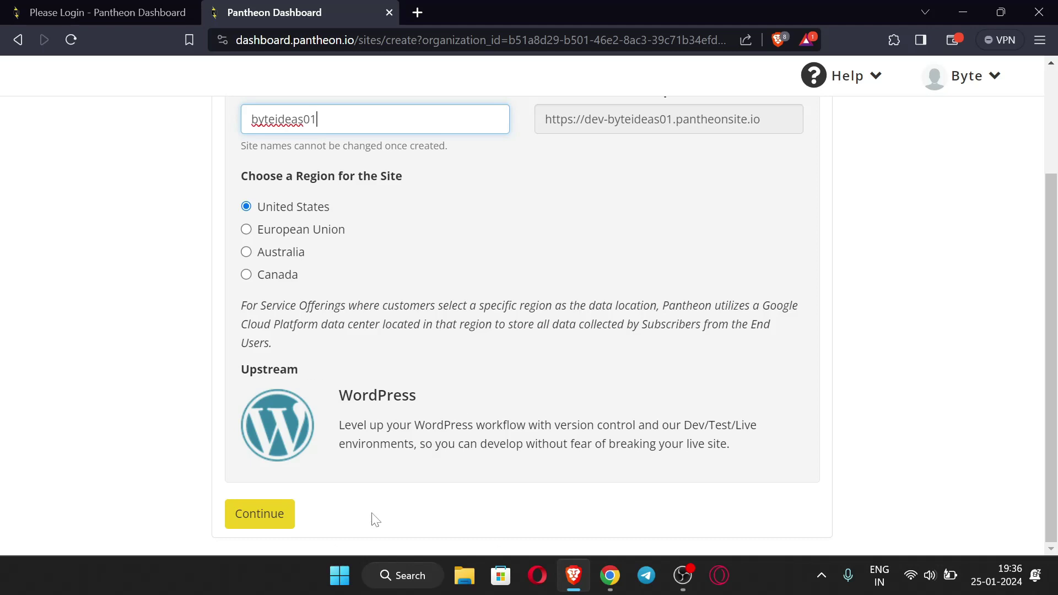
Submit the byteideas01 site details and wait for WordPress deployment to reach Complete
click(252, 515)
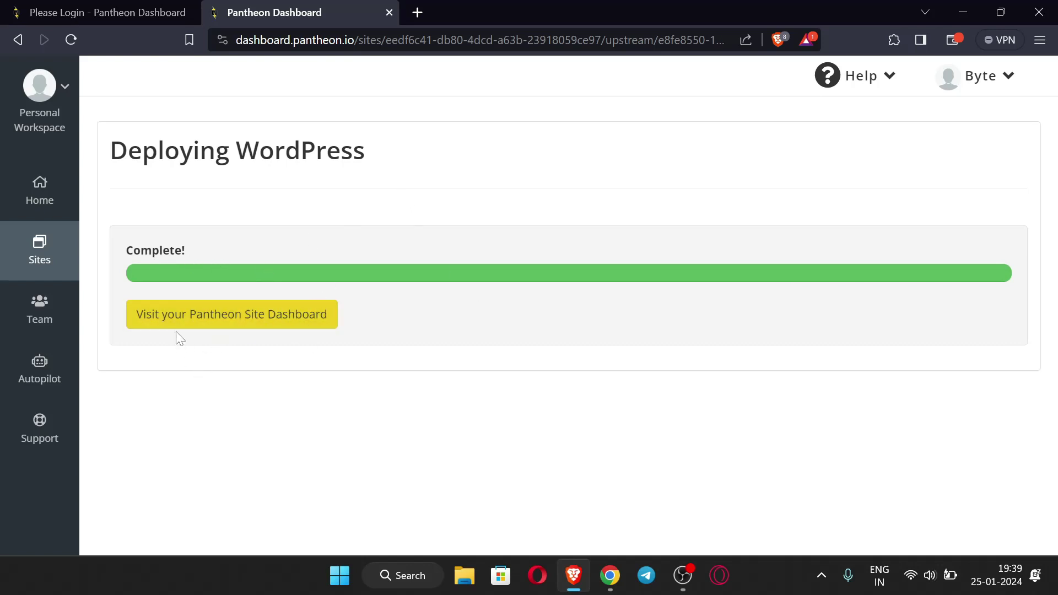
Open the byteideas01 site dashboard and go to the Dev environment's Domains / HTTPS page
click(239, 320)
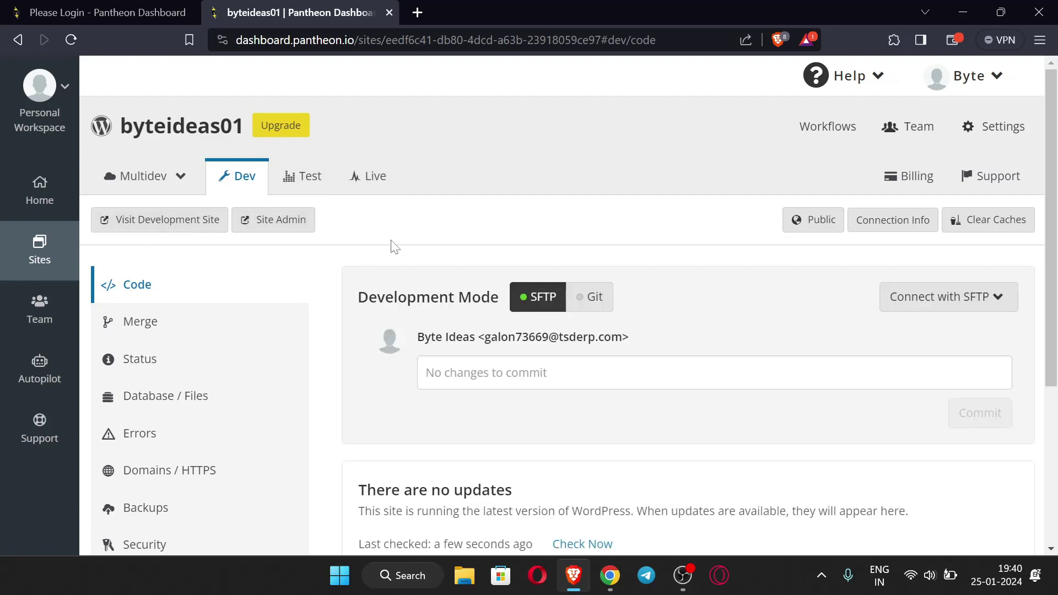
scroll(199, 375, down, 3)
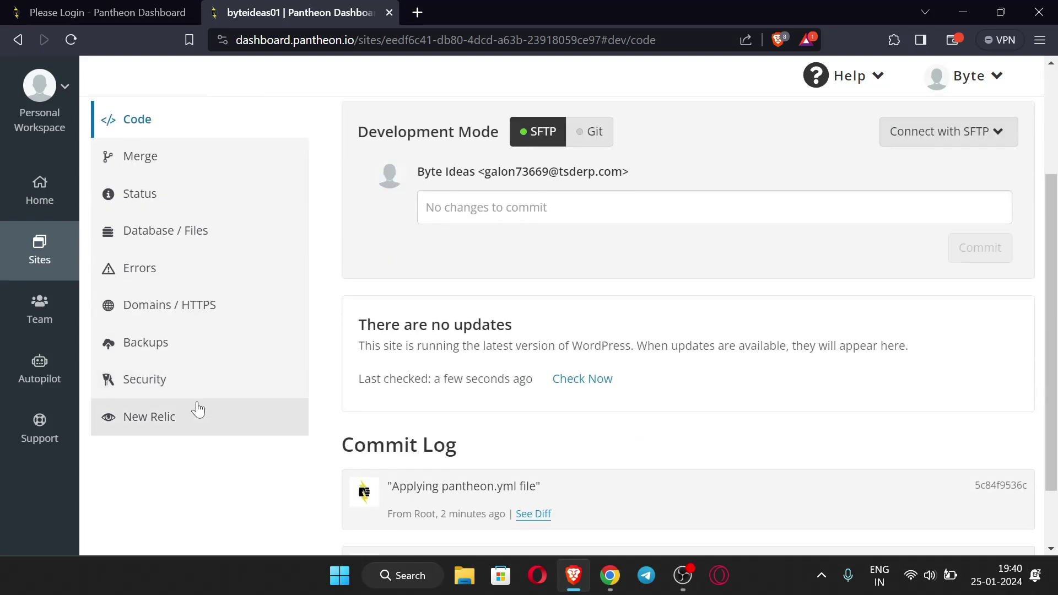
scroll(209, 276, up, 2)
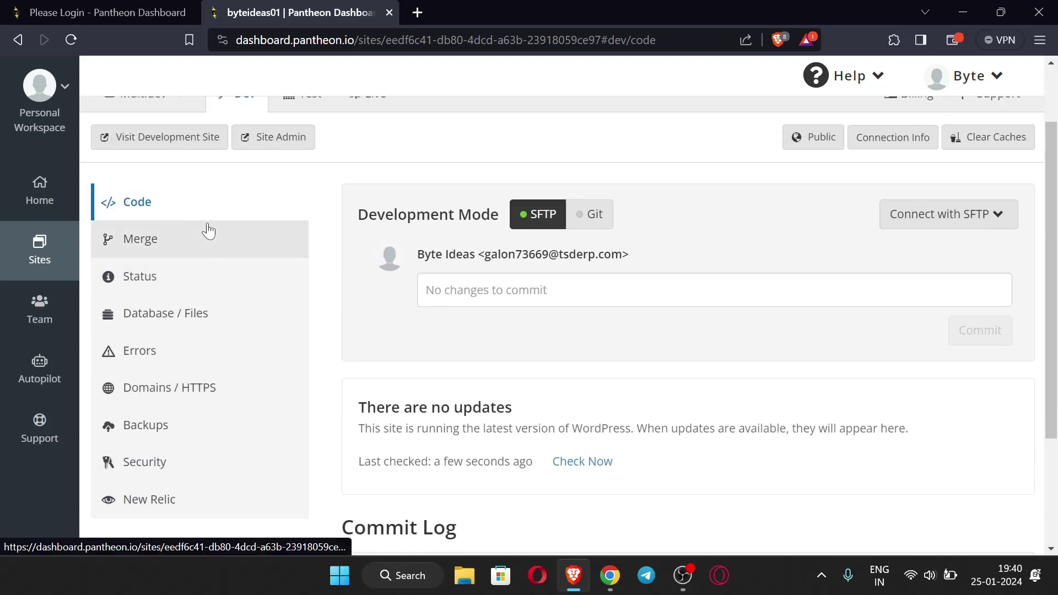
click(182, 316)
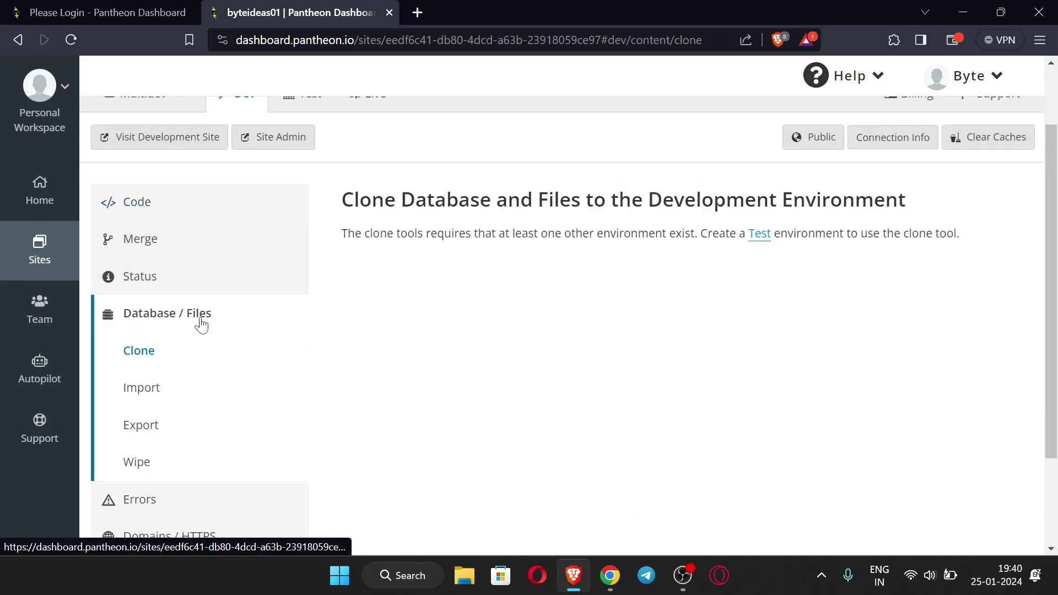
scroll(173, 432, down, 2)
click(182, 420)
click(194, 420)
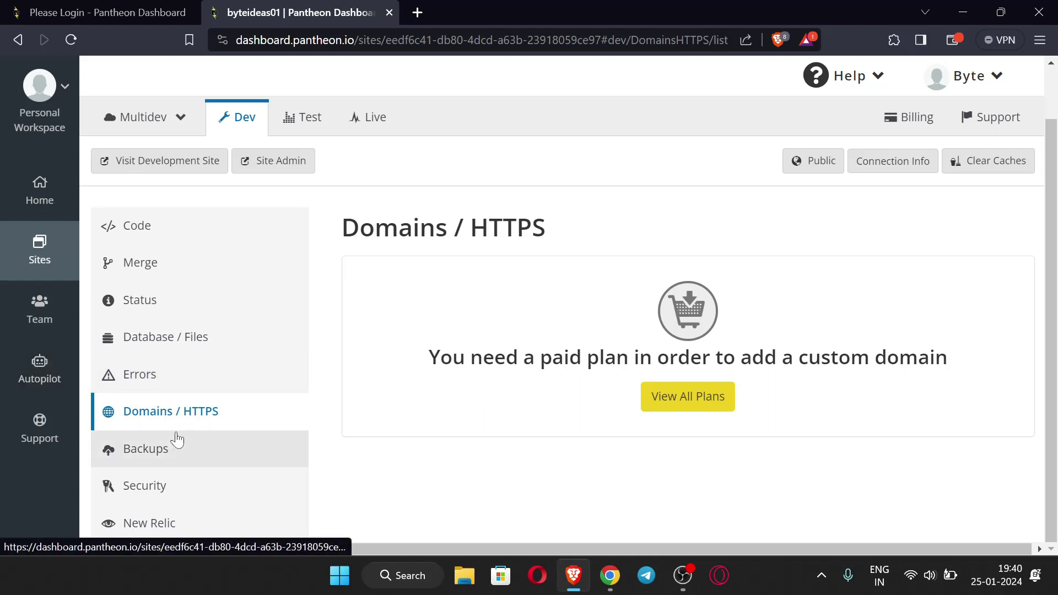
scroll(221, 456, up, 1)
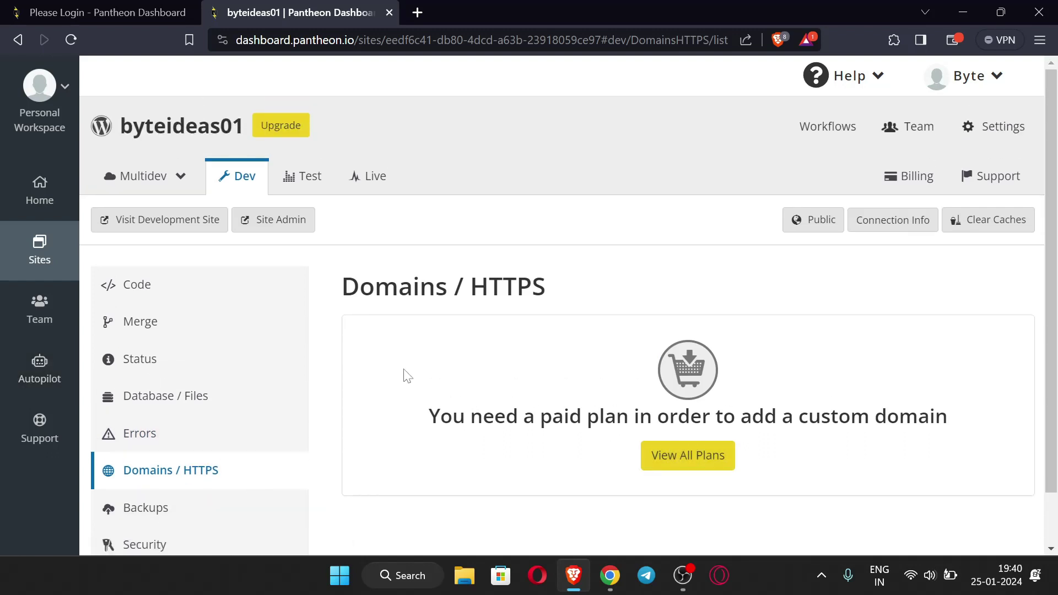
scroll(207, 397, down, 1)
scroll(231, 381, up, 1)
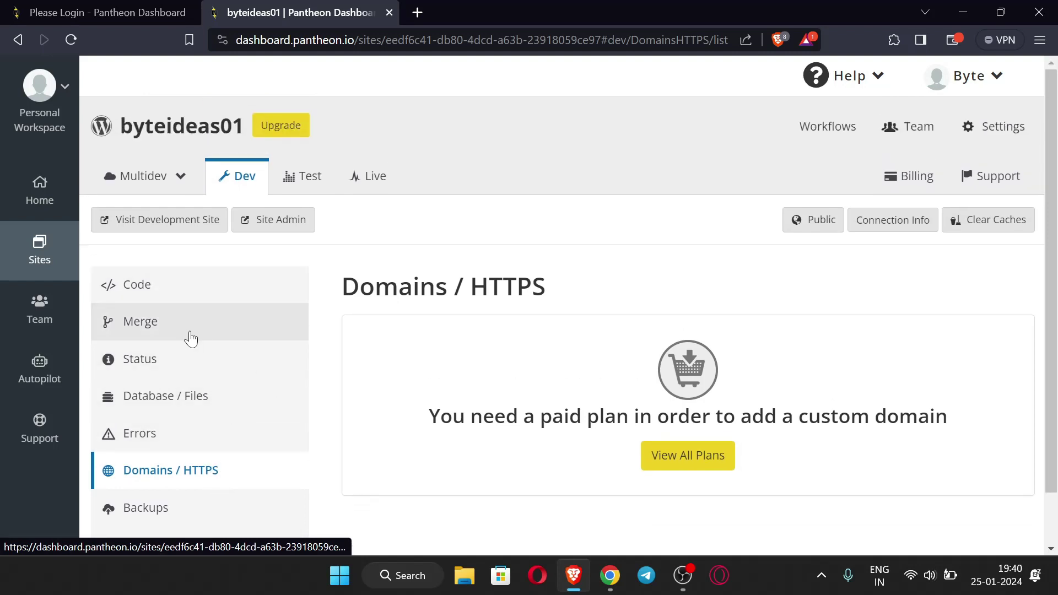
scroll(193, 353, down, 1)
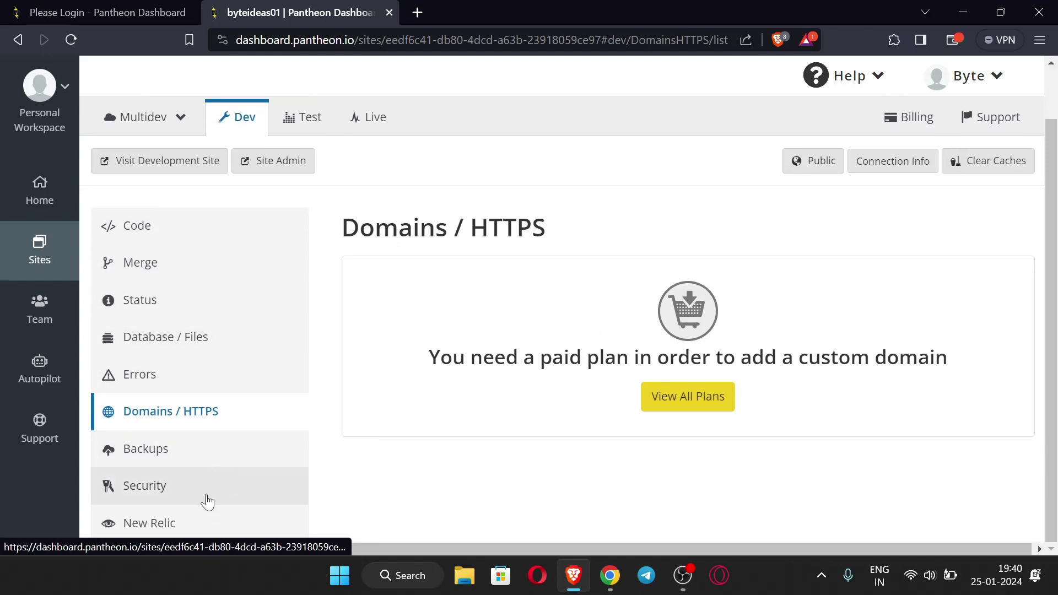
scroll(215, 408, up, 1)
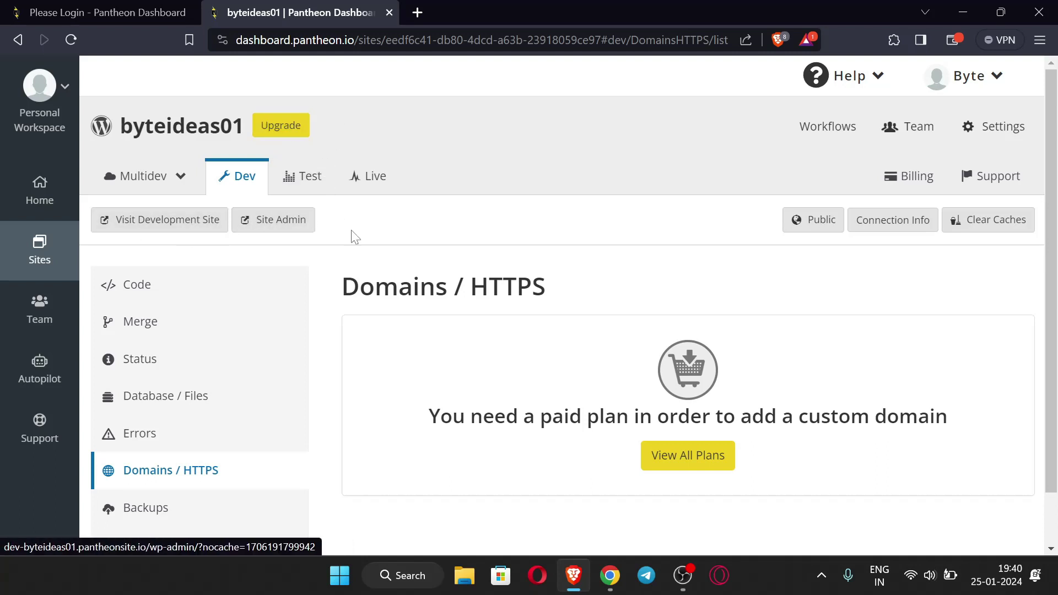
Launch the dev site's WordPress installer and continue with English (United States)
click(270, 221)
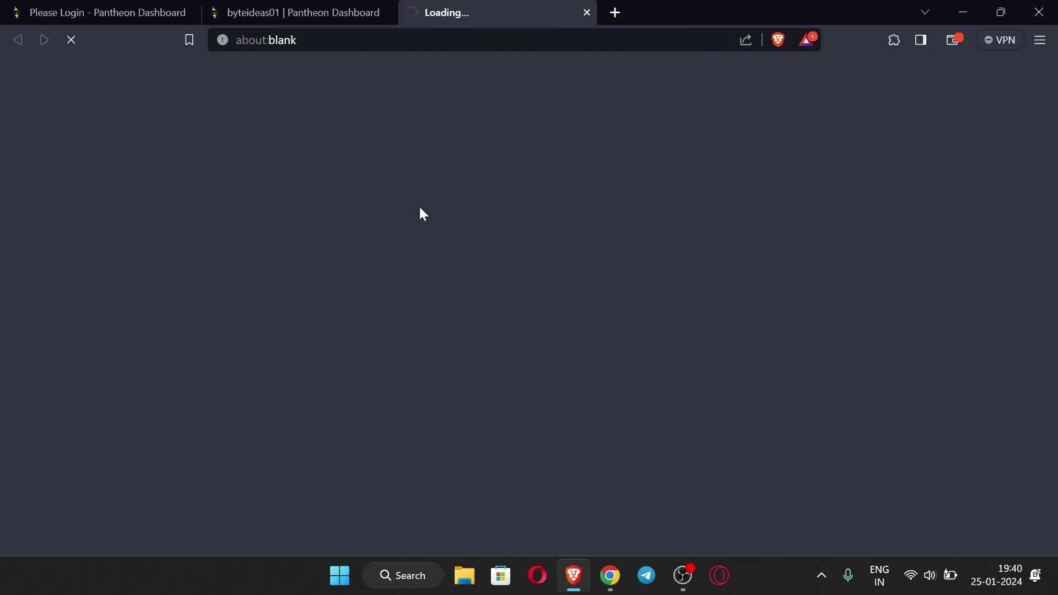
click(243, 8)
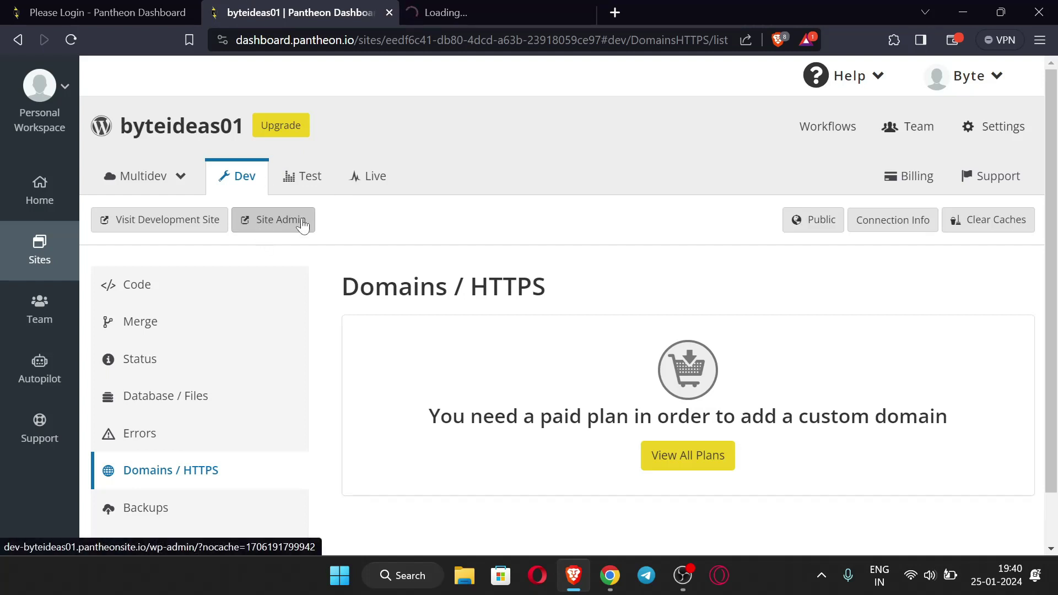
click(467, 7)
click(289, 8)
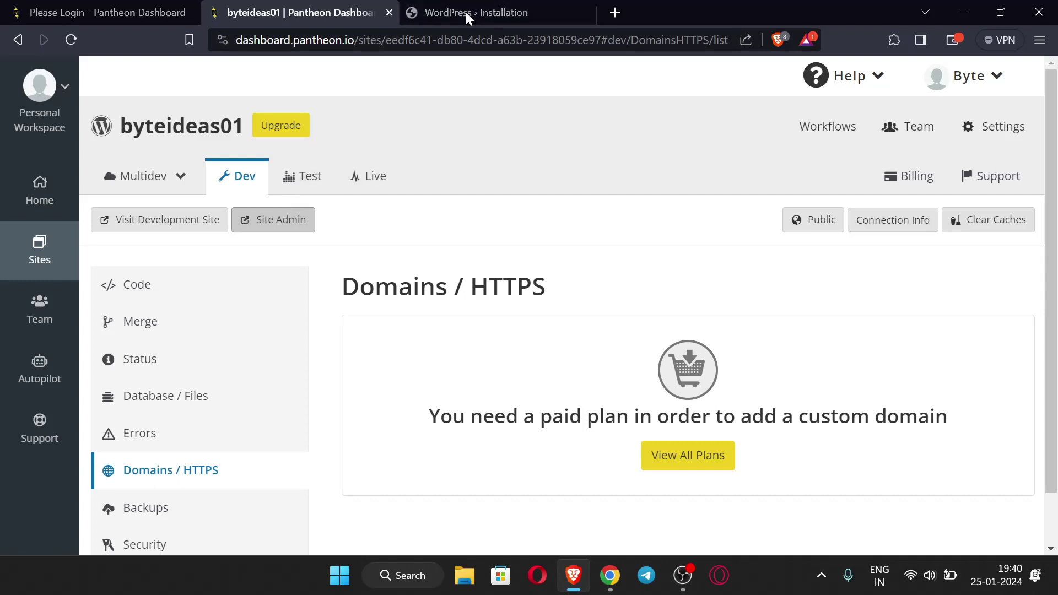
click(516, 3)
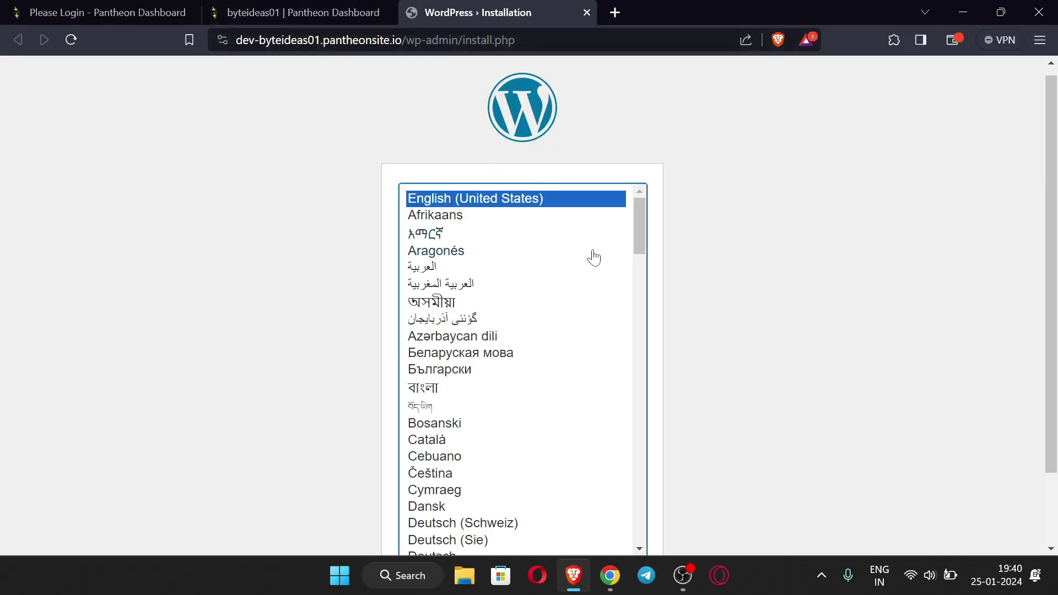
drag(1047, 201, 1009, 302)
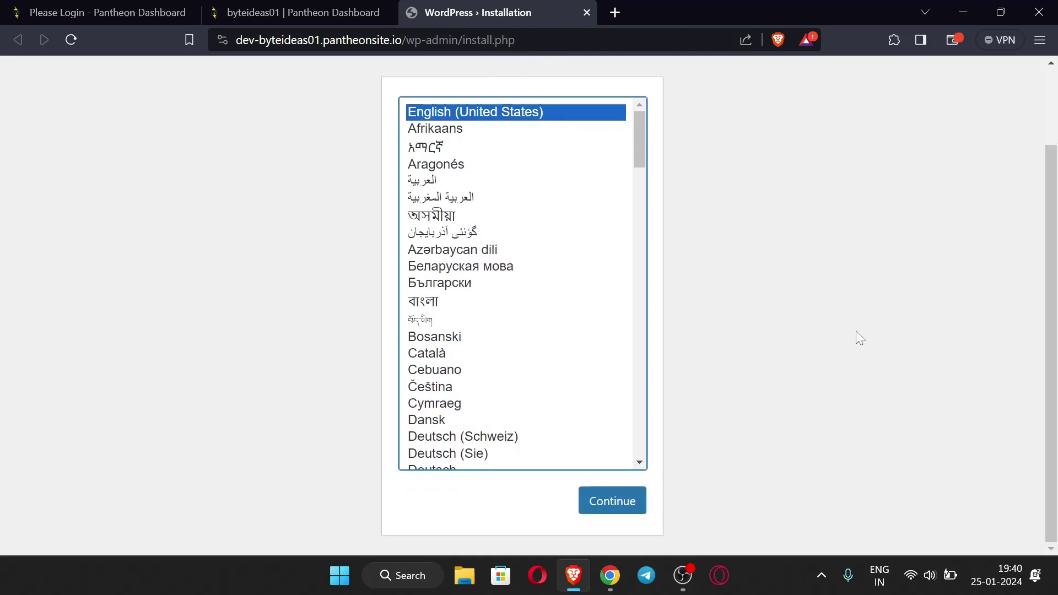
click(604, 501)
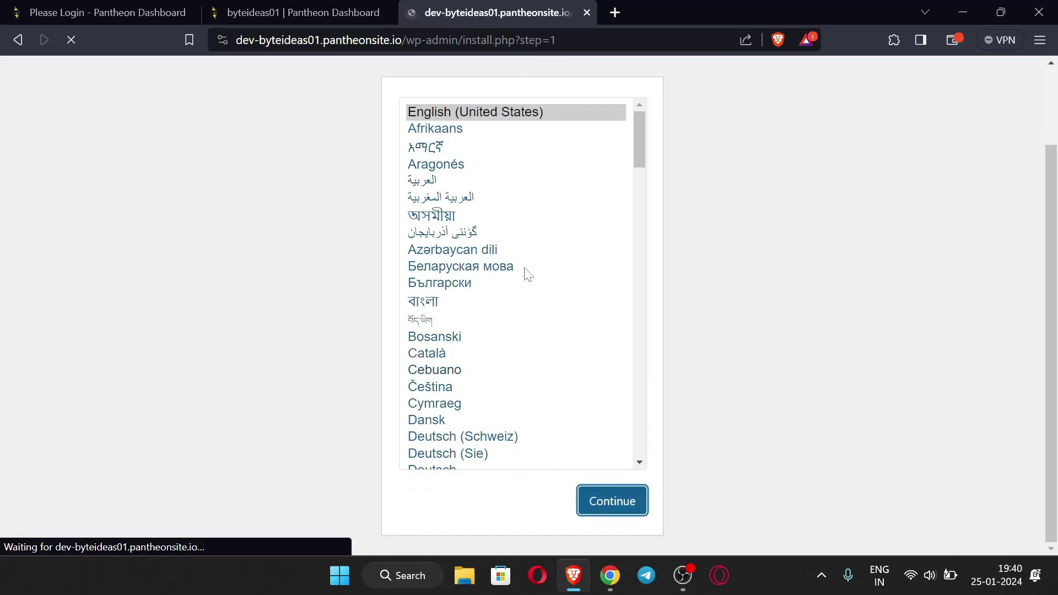
Enter 'Byte Ideas' as the Site Title and fill in the admin username
scroll(446, 342, down, 1)
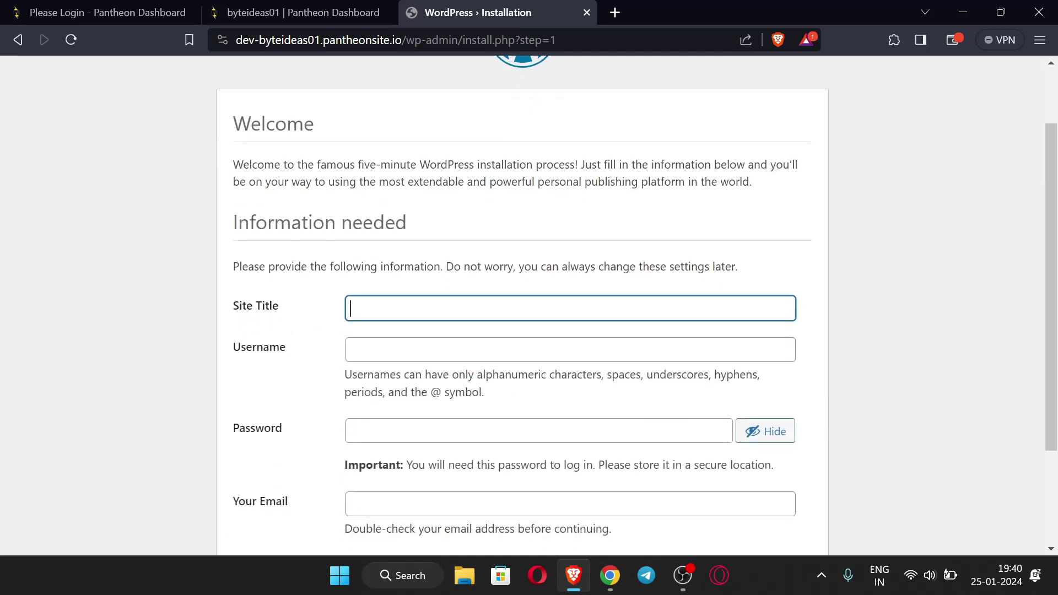
scroll(806, 314, down, 1)
click(598, 221)
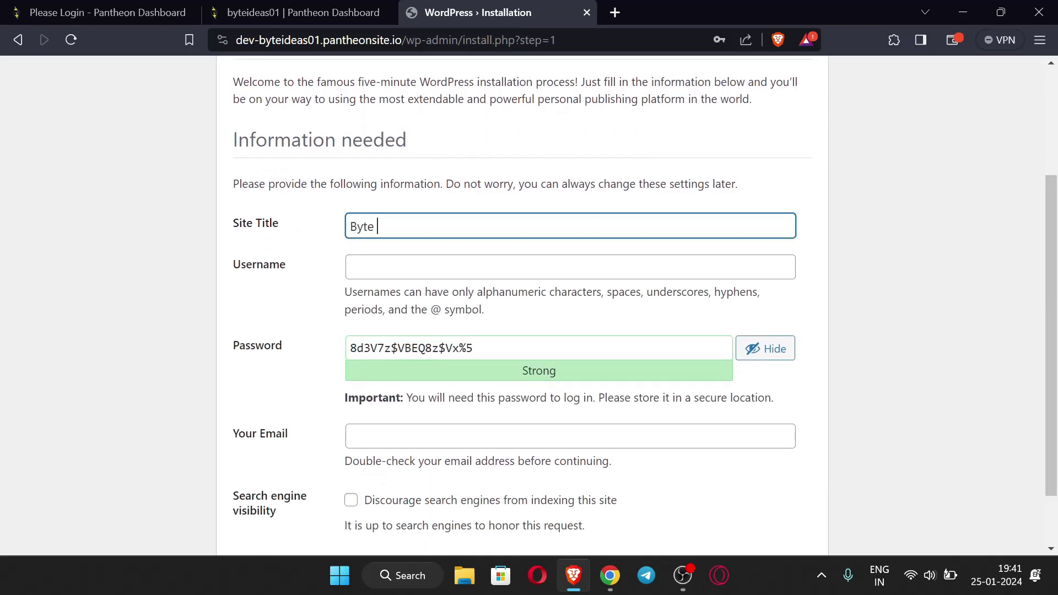
text(Byte Ideas)
key(Tab)
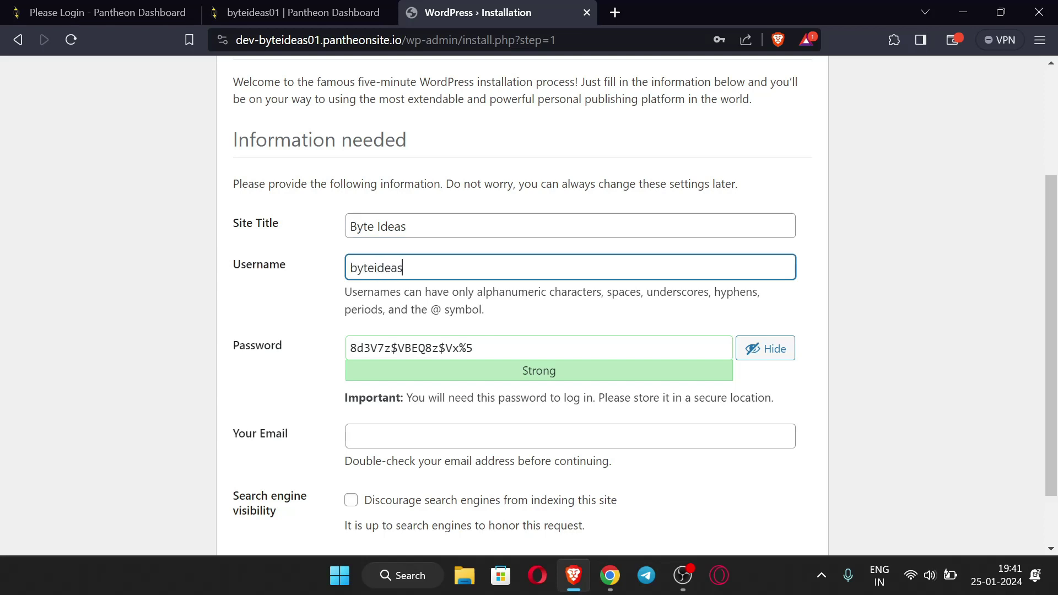
key(Tab)
Replace the suggested password with your own strong custom password
key(ctrl+a)
key(BackSpace)
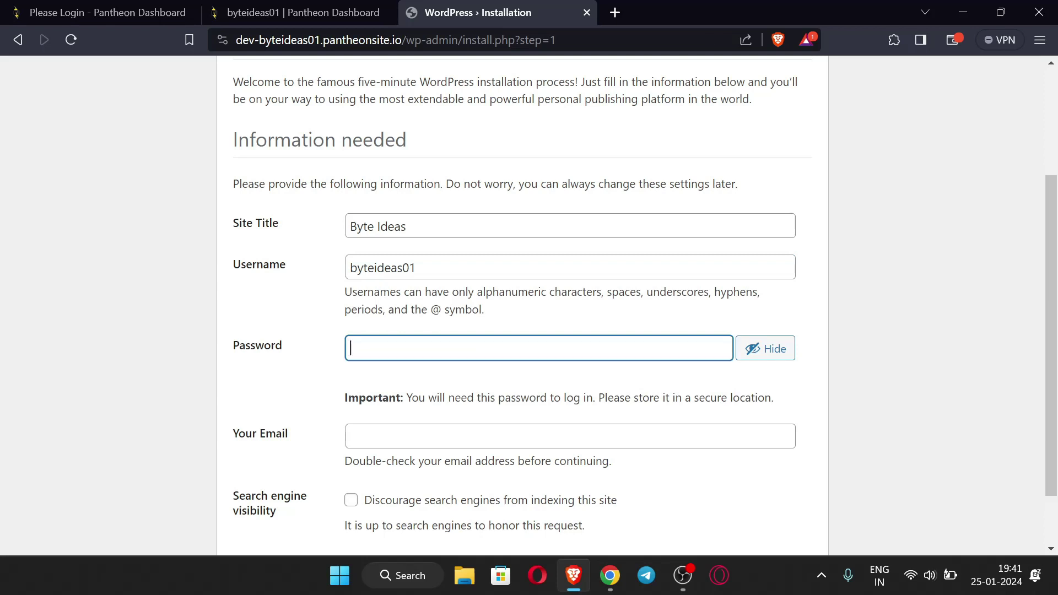
click(747, 348)
text(a)
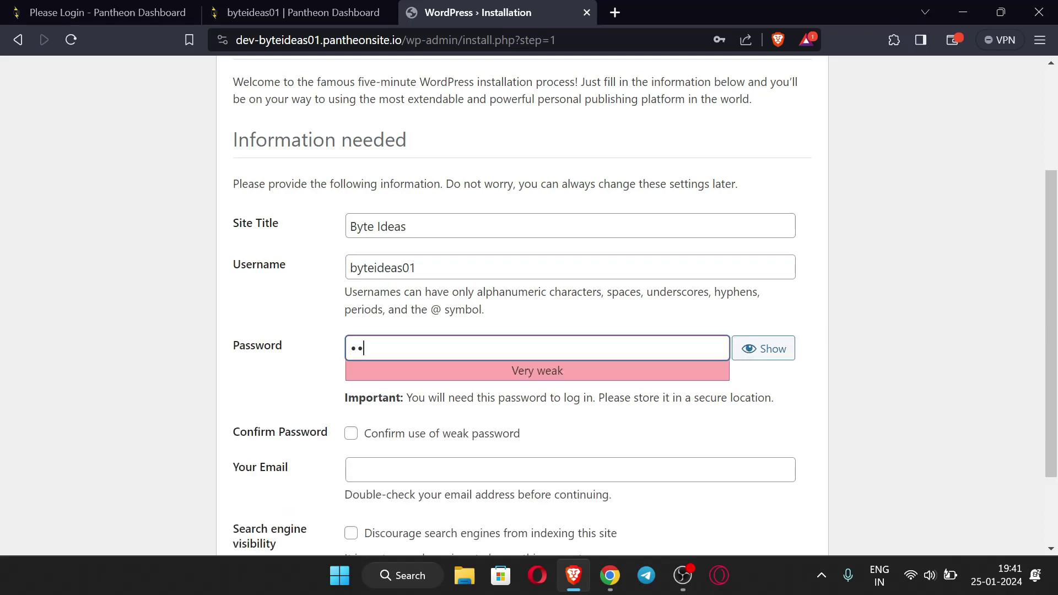
key(ctrl+a)
key(ctrl+v)
scroll(464, 383, down, 1)
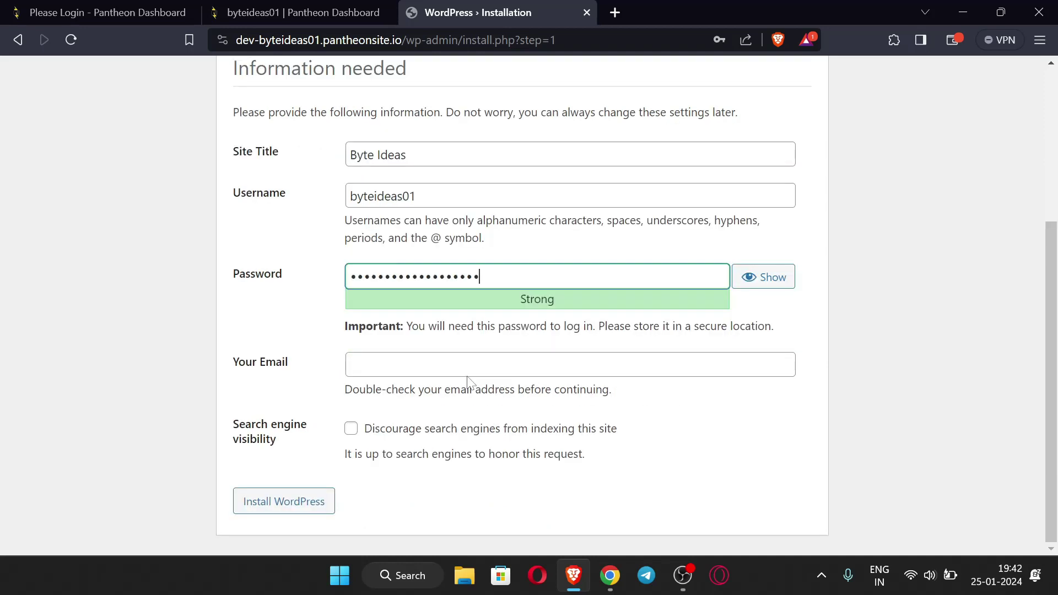
click(353, 364)
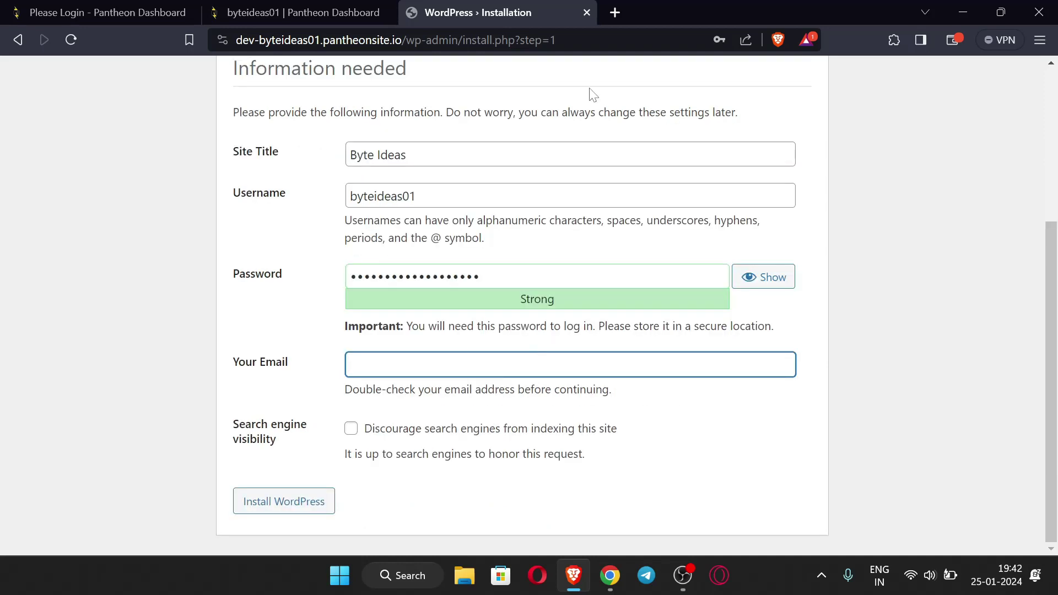
Search the web for a temp mail service and open its disposable mailbox page
click(615, 12)
text(te)
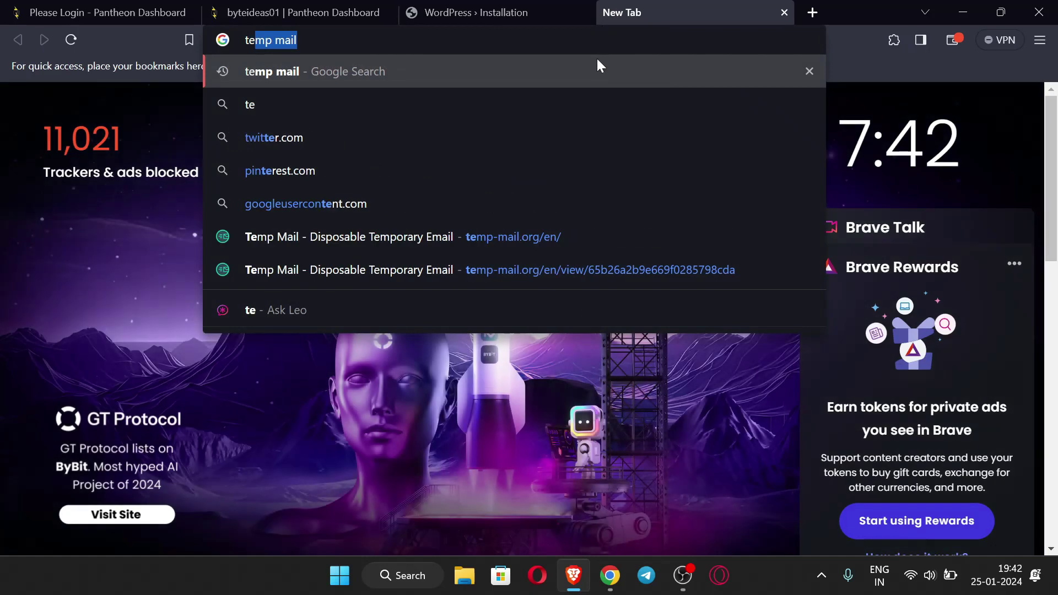
click(598, 64)
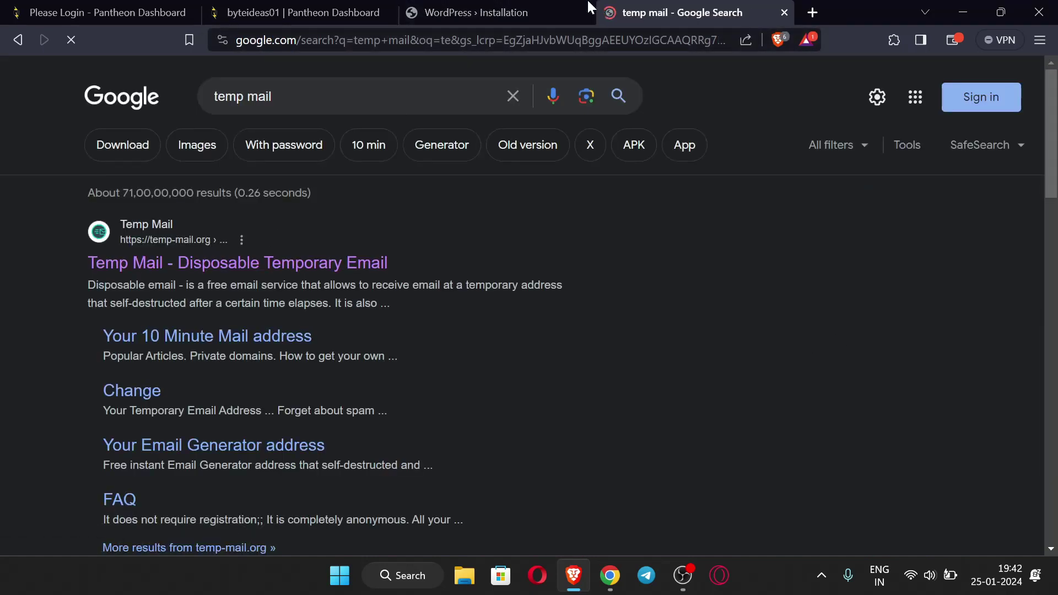
click(545, 8)
click(656, 7)
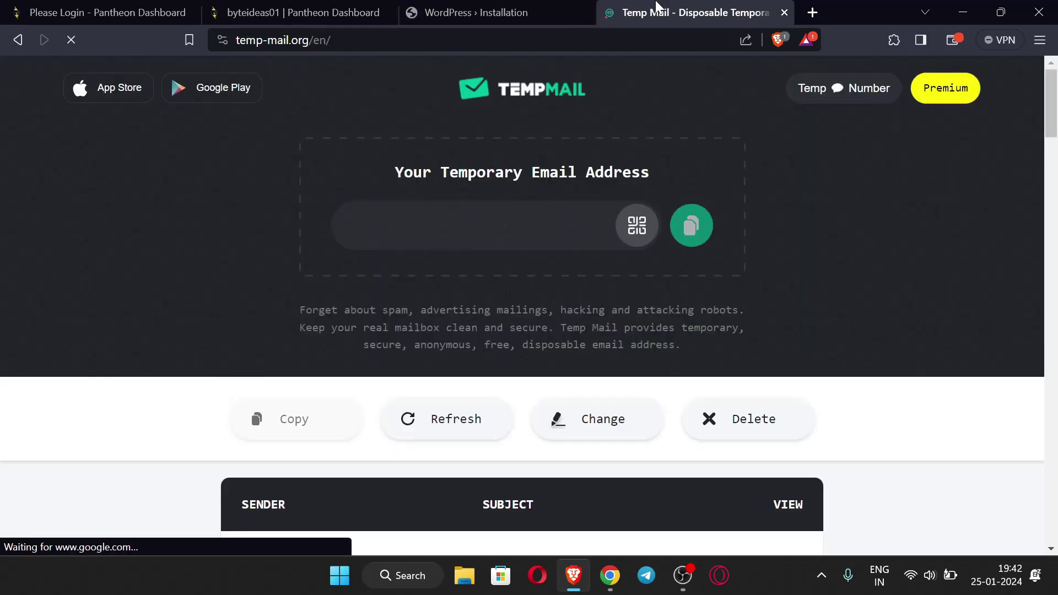
click(480, 11)
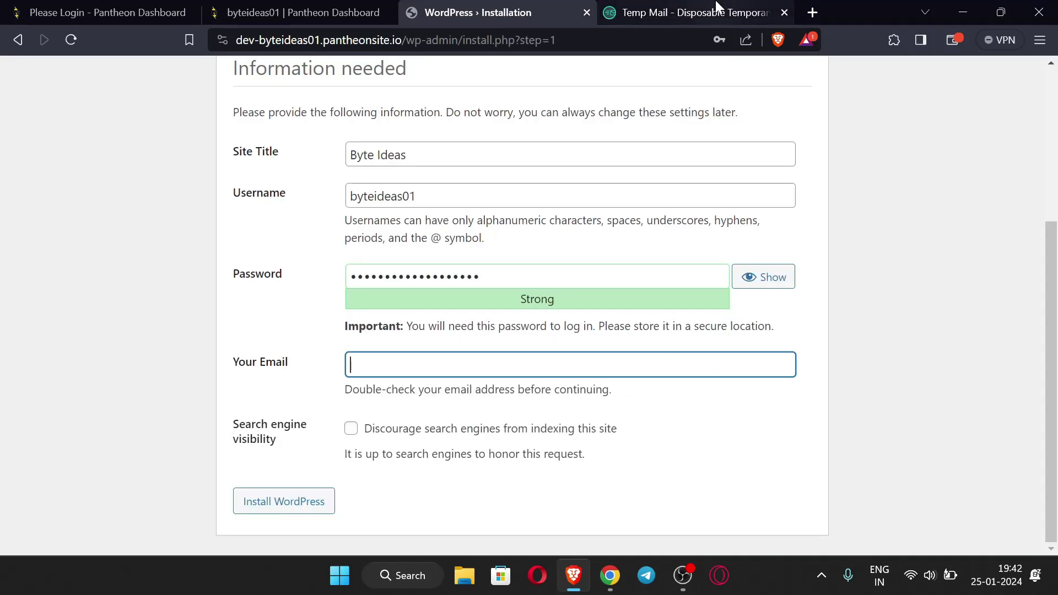
click(717, 7)
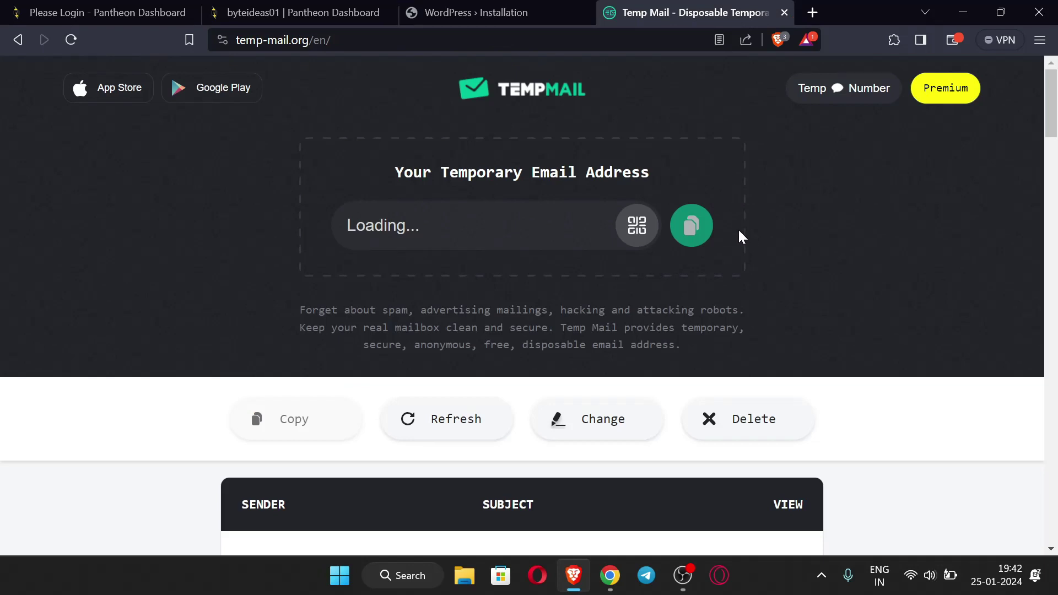
scroll(741, 259, down, 3)
scroll(794, 270, up, 3)
Copy the temporary address and paste it into the installer's Your Email field
click(691, 225)
scroll(731, 260, down, 3)
click(481, 7)
key(ctrl+v)
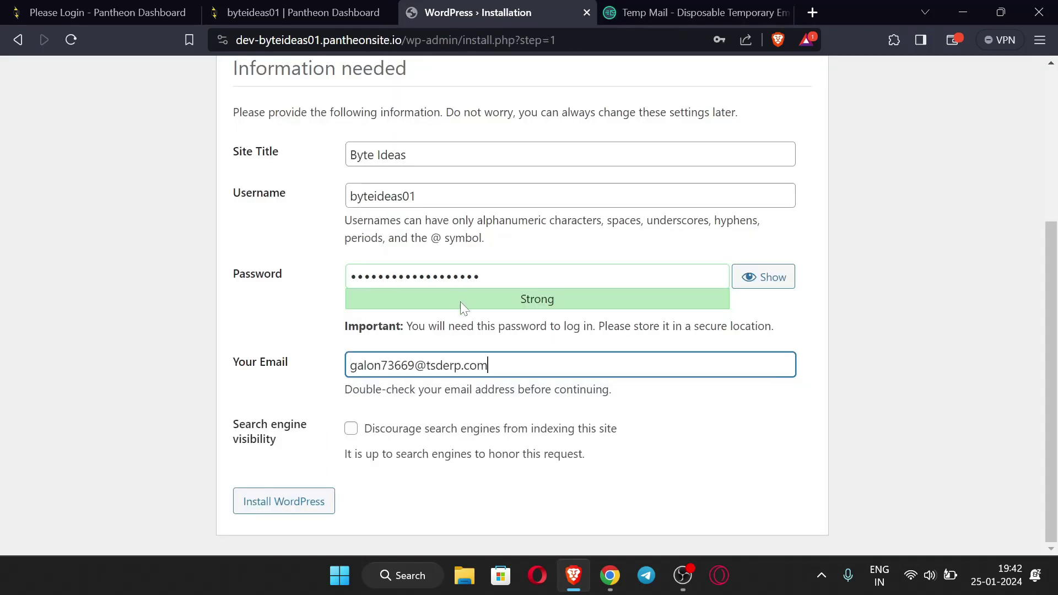
click(110, 12)
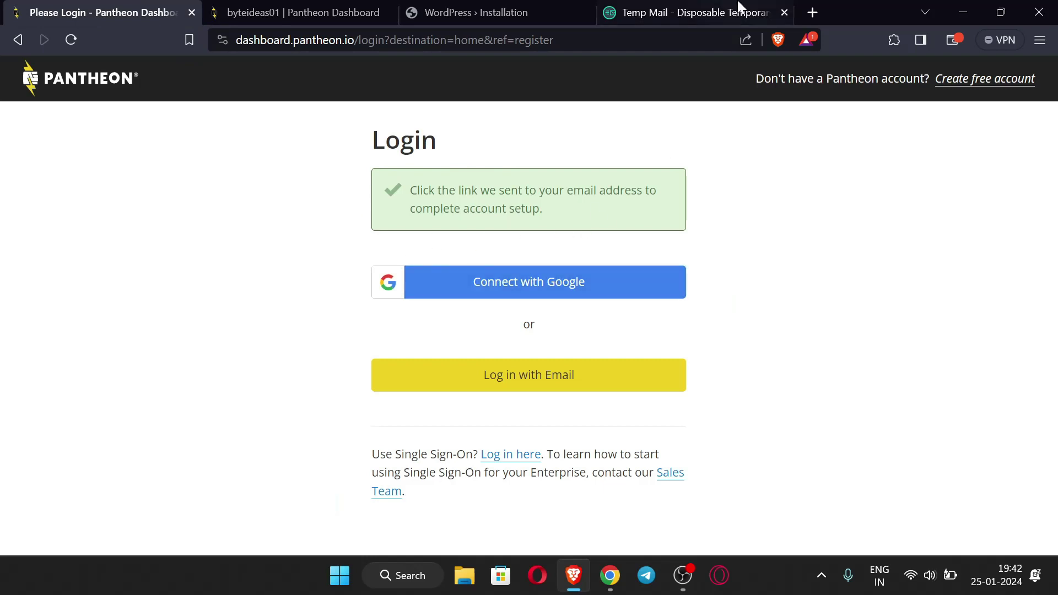
click(716, 12)
click(483, 15)
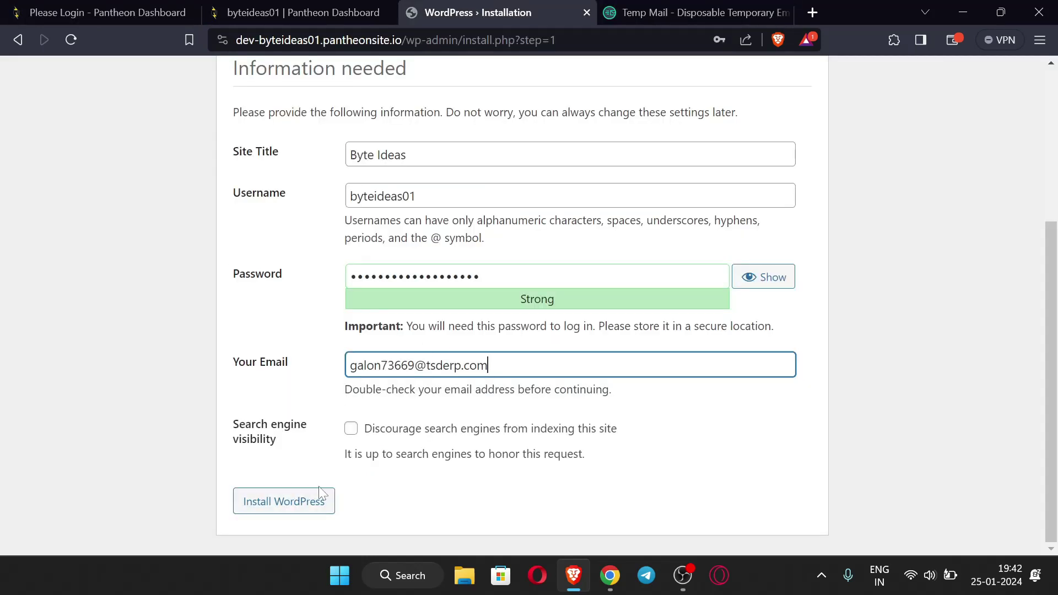
Install WordPress, then log in as byteideas01 with the custom password
click(268, 511)
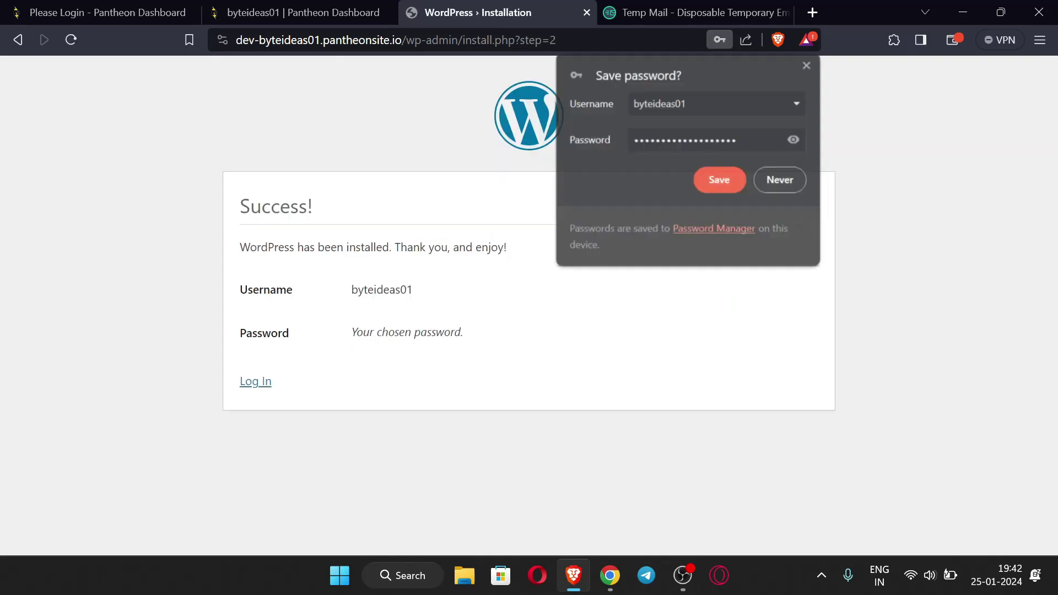
click(773, 178)
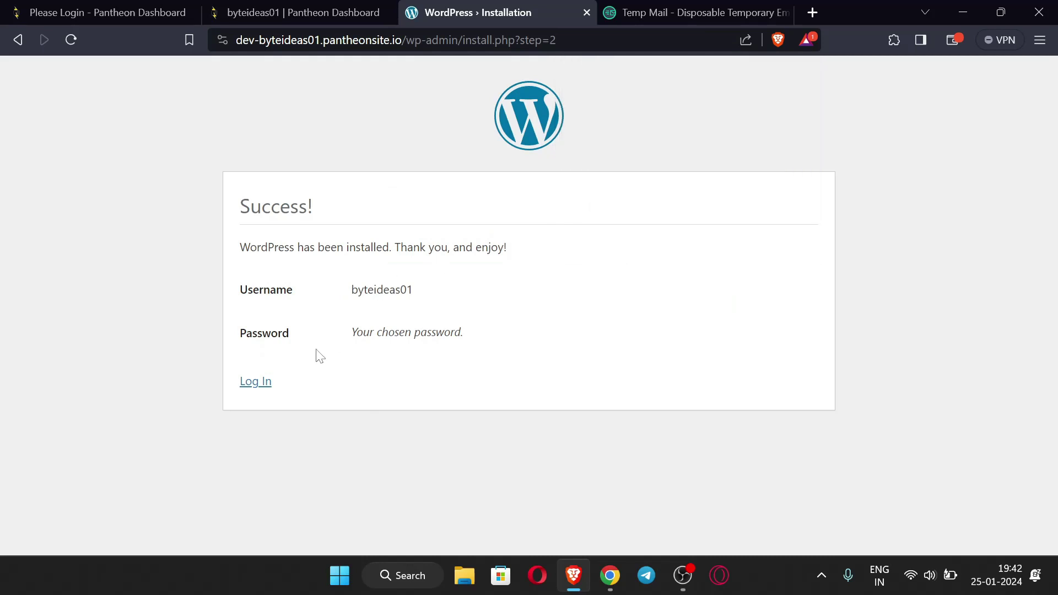
click(256, 389)
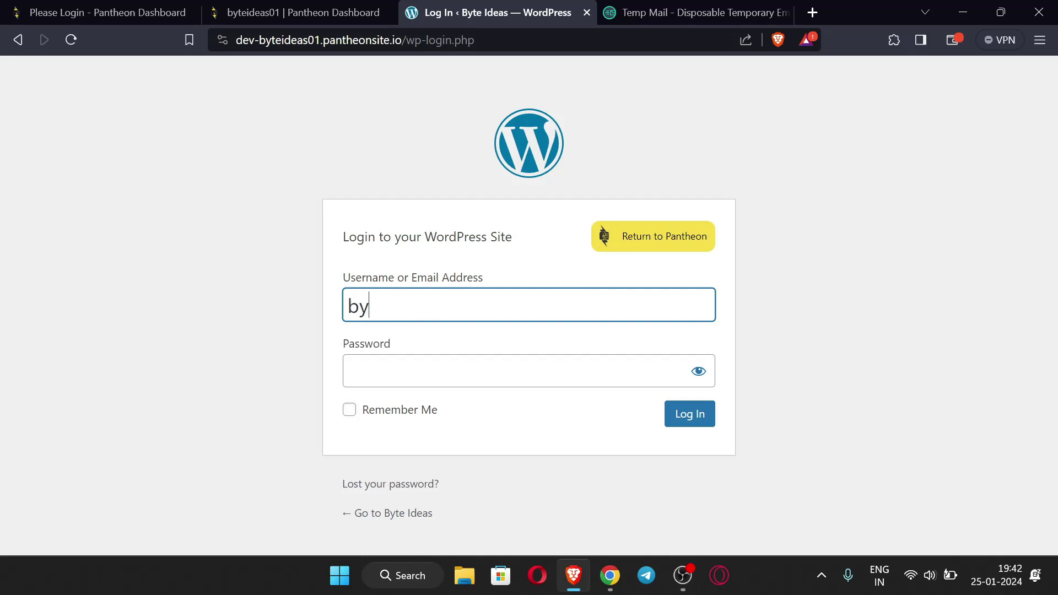
text(byteideas01)
key(Tab)
text(*)
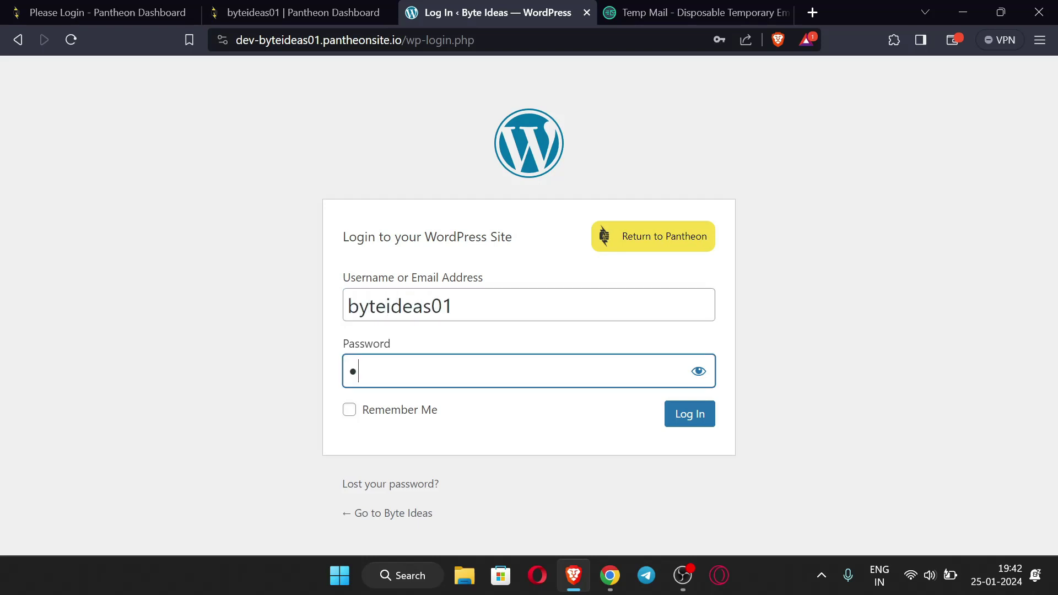
text(***************)
key(Return)
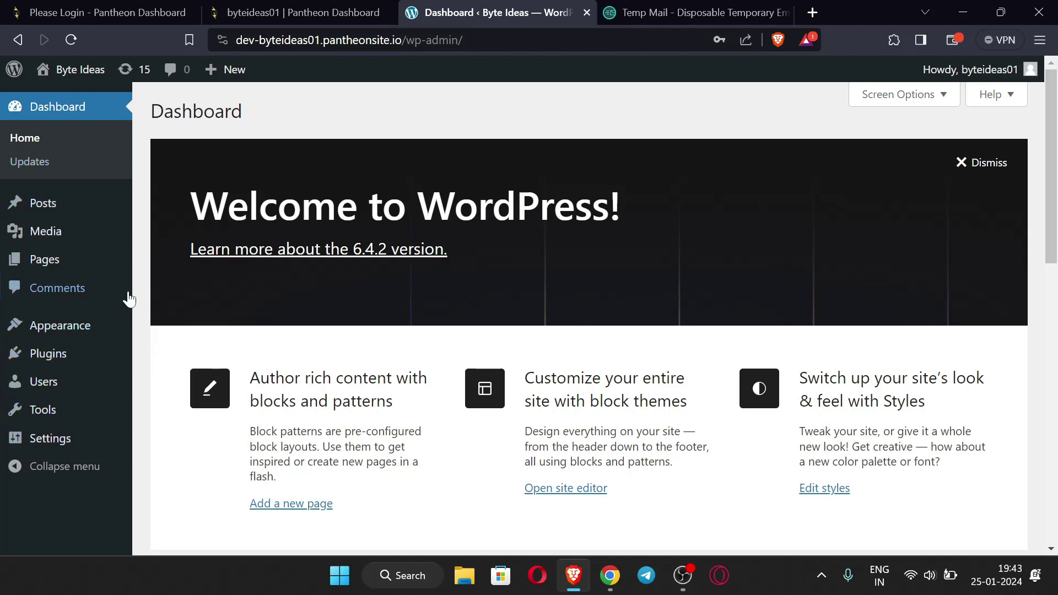
Visit the public Byte Ideas homepage from the admin bar's site menu
click(298, 12)
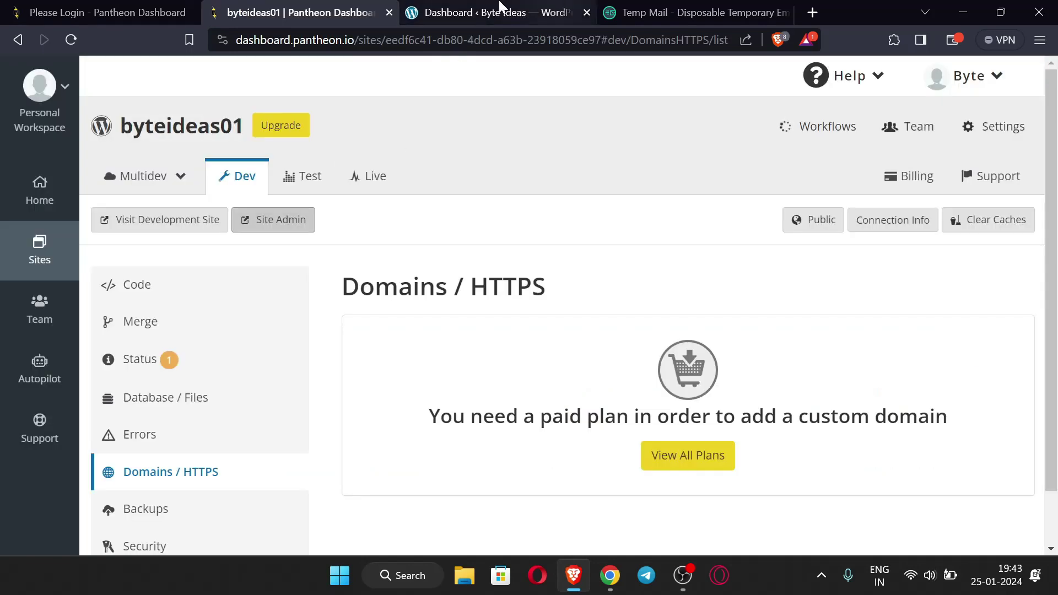
click(491, 12)
mouse_move(73, 77)
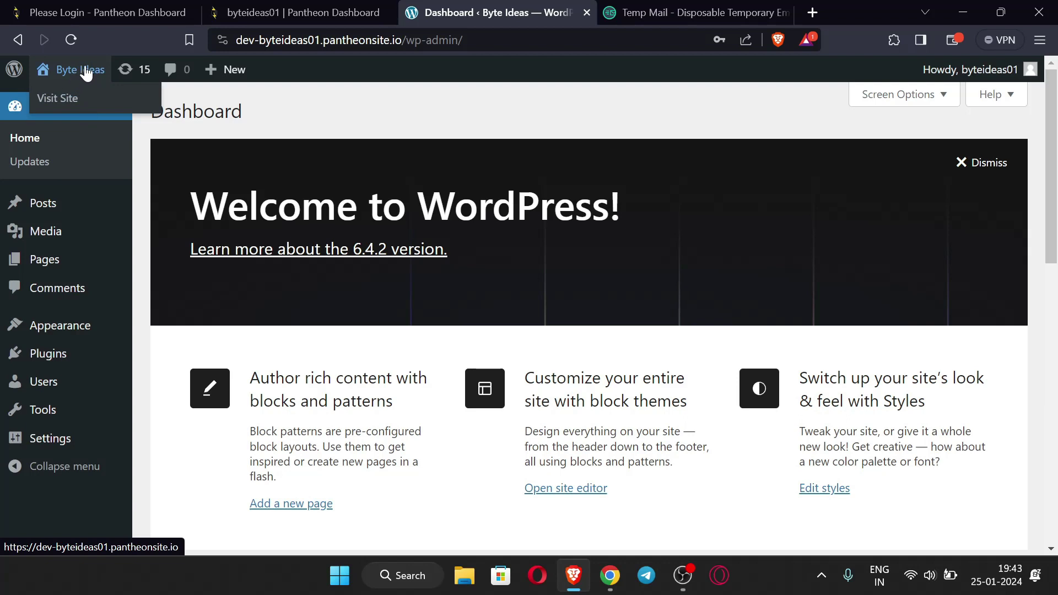
click(69, 103)
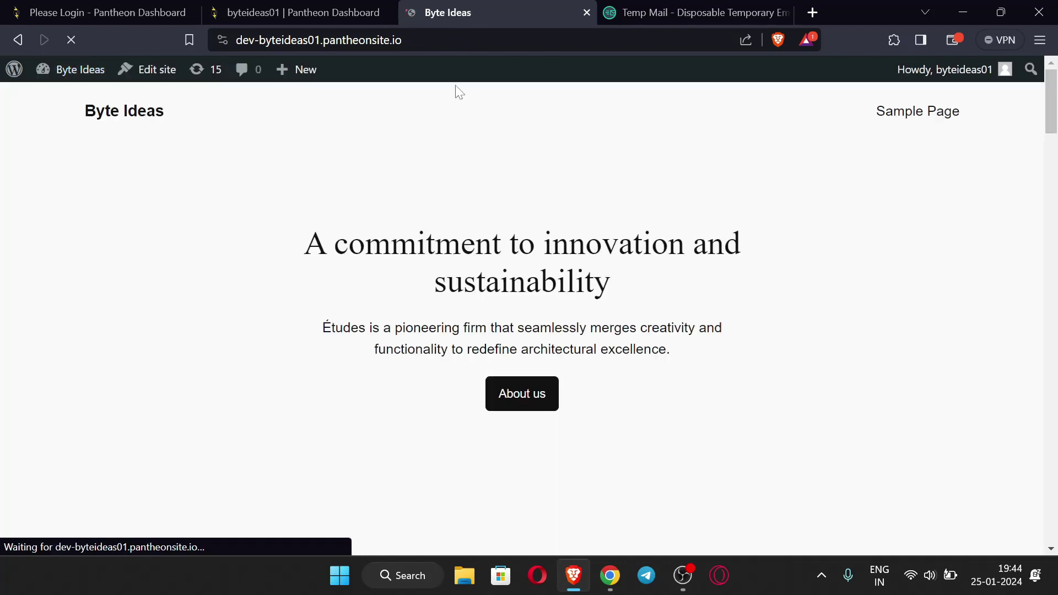
Check the site's connection security details and scroll through the homepage
scroll(711, 262, down, 3)
scroll(380, 154, up, 3)
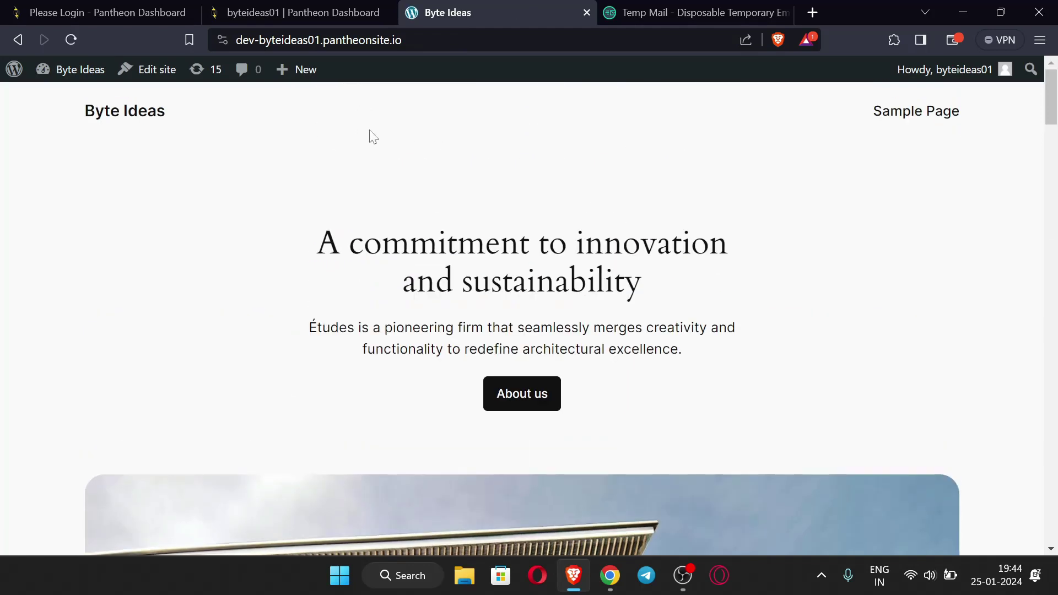
drag(402, 39, 226, 37)
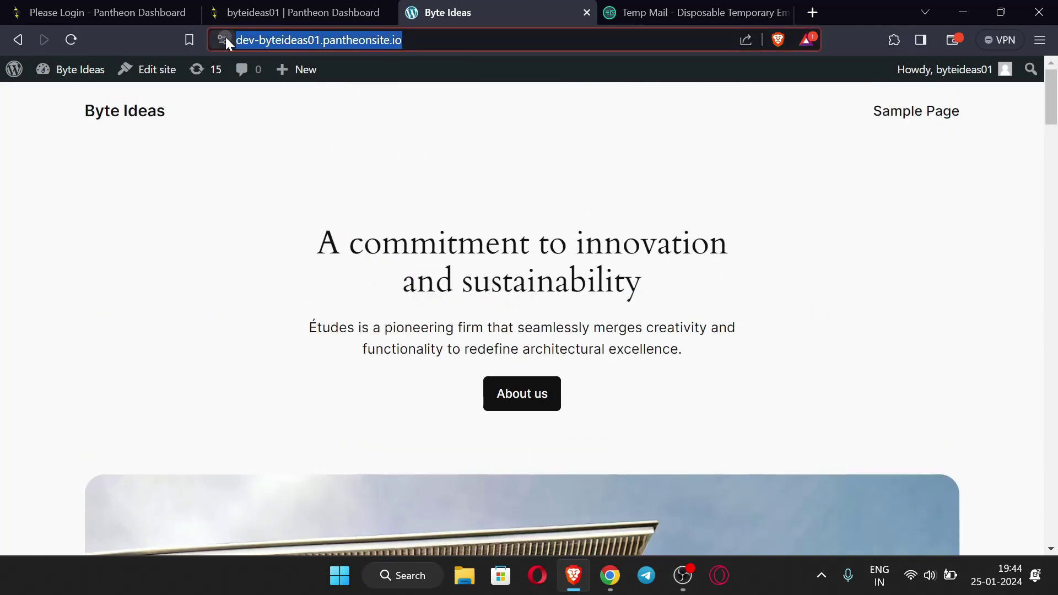
click(226, 38)
click(341, 111)
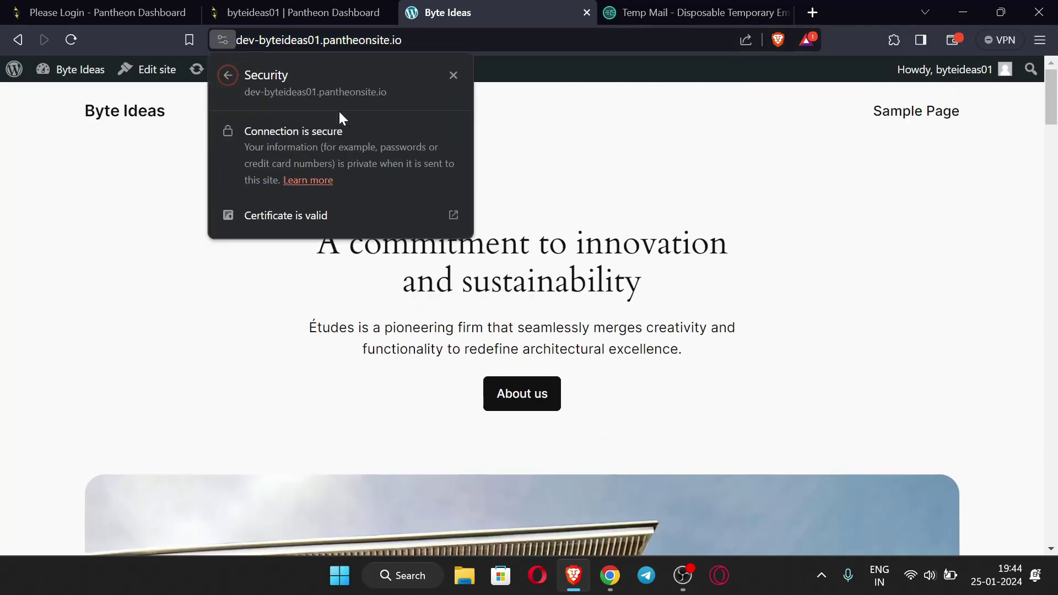
click(885, 315)
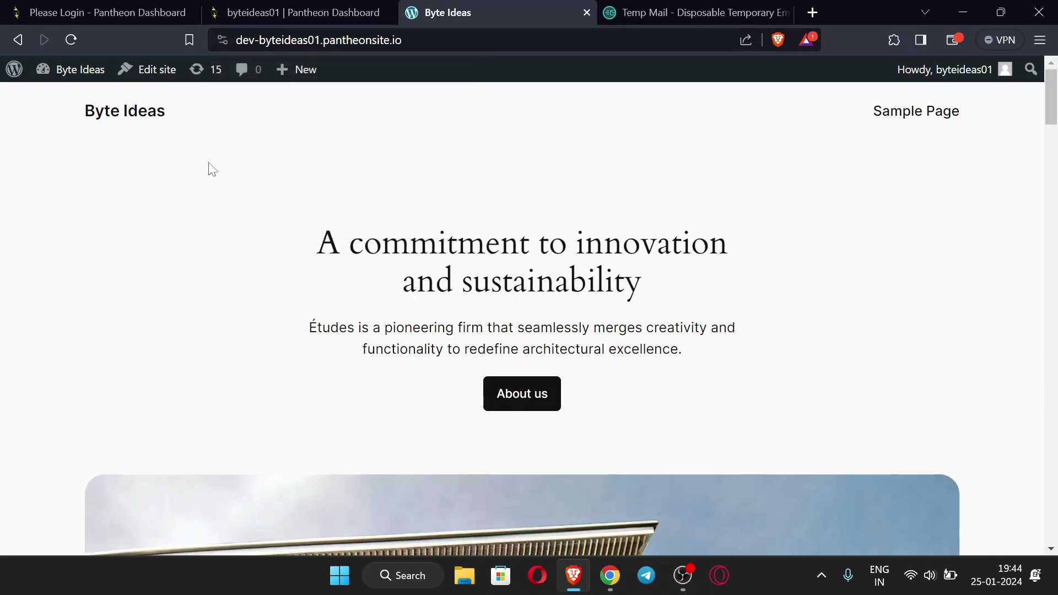
scroll(483, 217, down, 8)
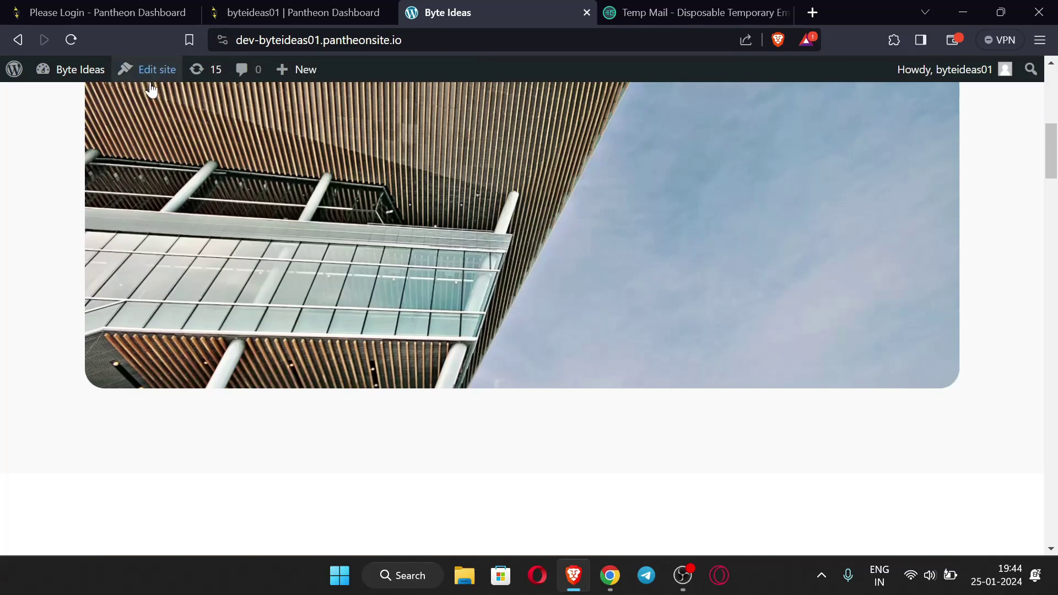
scroll(518, 329, down, 10)
scroll(546, 297, down, 15)
scroll(527, 289, up, 18)
scroll(525, 287, up, 3)
Minimize the browser and refresh the Windows desktop three times
click(227, 9)
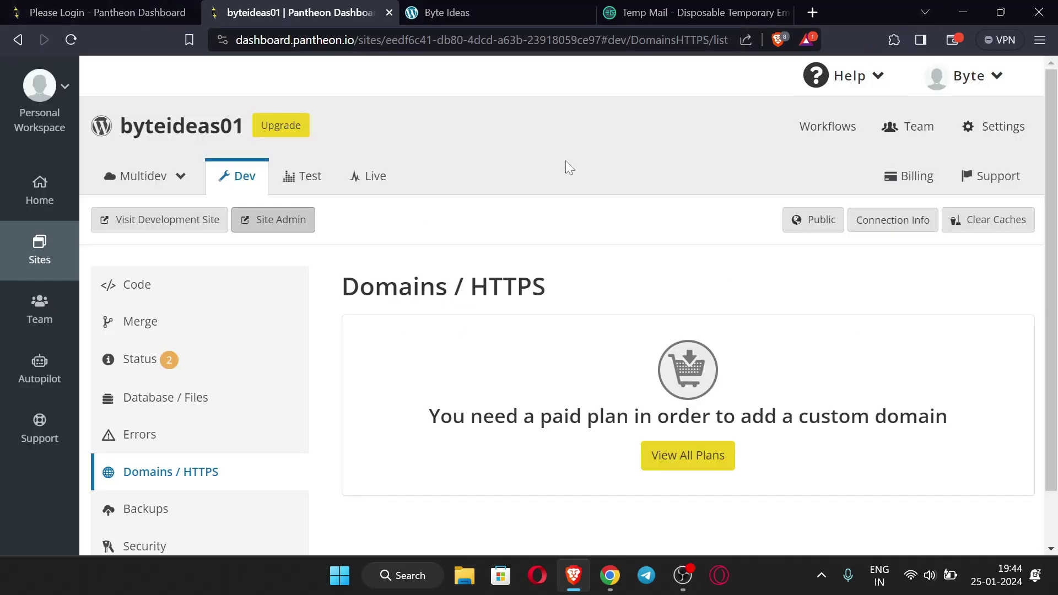
click(963, 12)
right_click(537, 73)
click(624, 139)
right_click(498, 90)
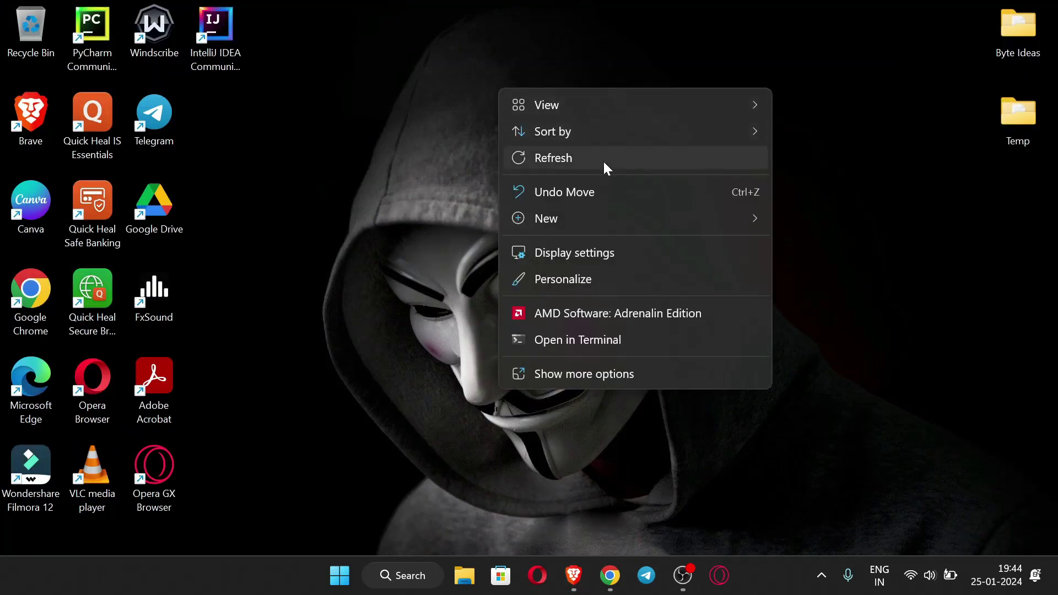
click(607, 166)
right_click(485, 133)
click(562, 202)
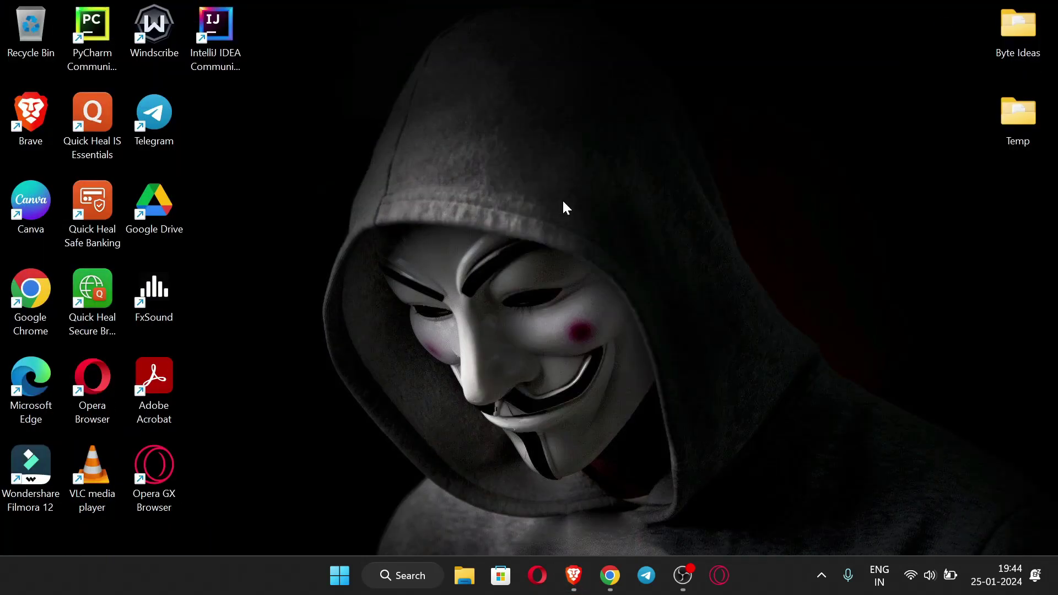